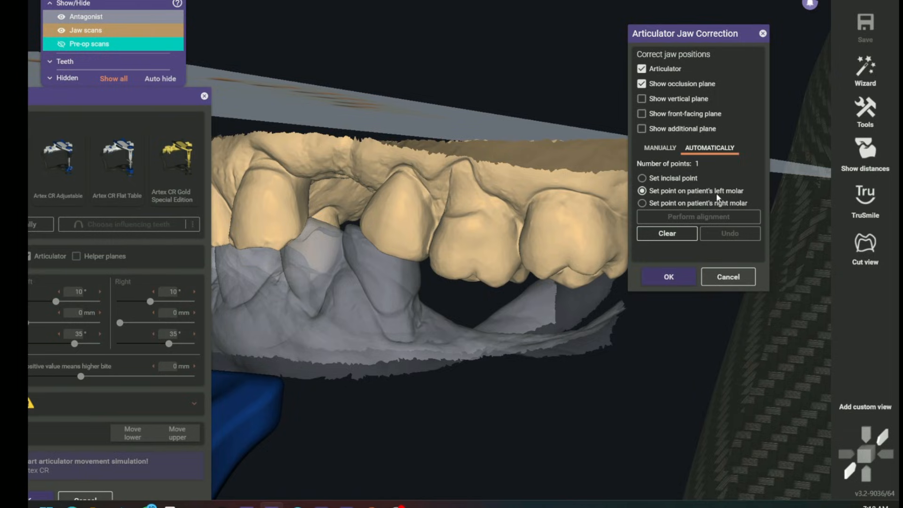
Set the remaining left and right molar reference points on the jaw scan and perform the automatic jaw alignment
{"action": "right_click_drag", "start_coordinate": [534, 332], "coordinate": [534, 330]}
{"action": "right_click_drag", "start_coordinate": [480, 312], "coordinate": [436, 288]}
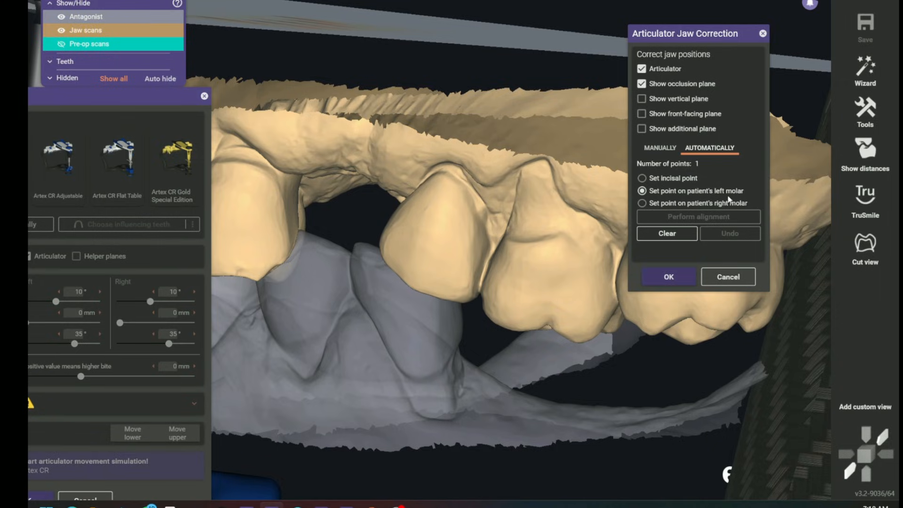
{"action": "left_click", "coordinate": [419, 280]}
{"action": "right_click_drag", "start_coordinate": [419, 281], "coordinate": [468, 385]}
{"action": "left_click", "coordinate": [232, 304]}
{"action": "left_click", "coordinate": [685, 217]}
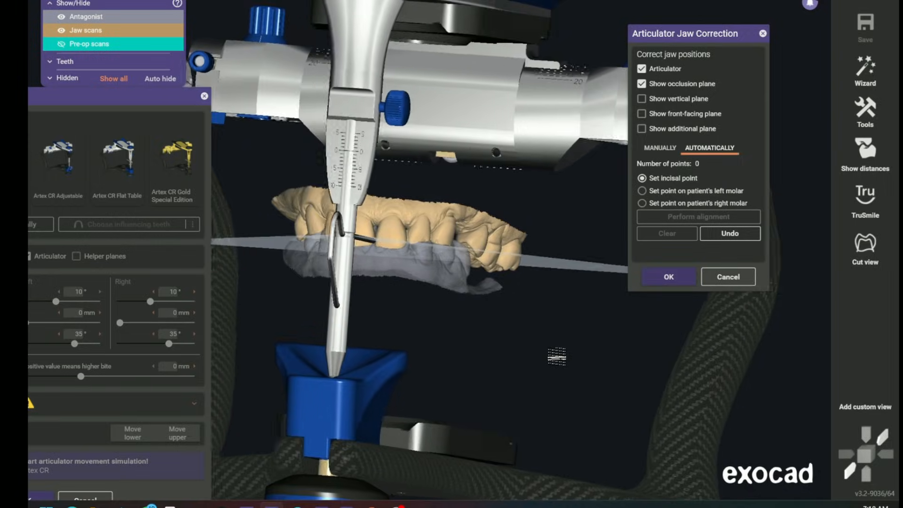
Accept the jaw correction, leave the scan data unmodified and resolve the antagonist intersections by opening the articulator
{"action": "right_click_drag", "start_coordinate": [517, 356], "coordinate": [593, 333]}
{"action": "left_click", "coordinate": [667, 277]}
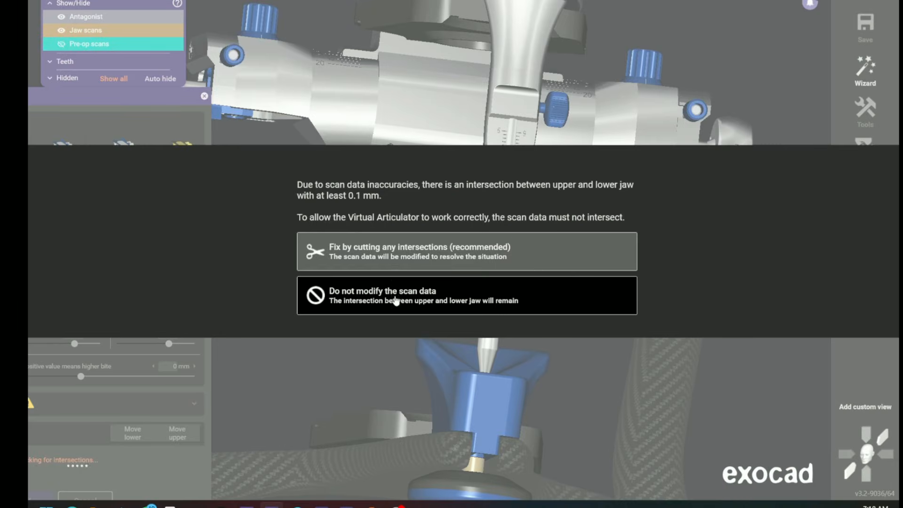
{"action": "left_click", "coordinate": [396, 301]}
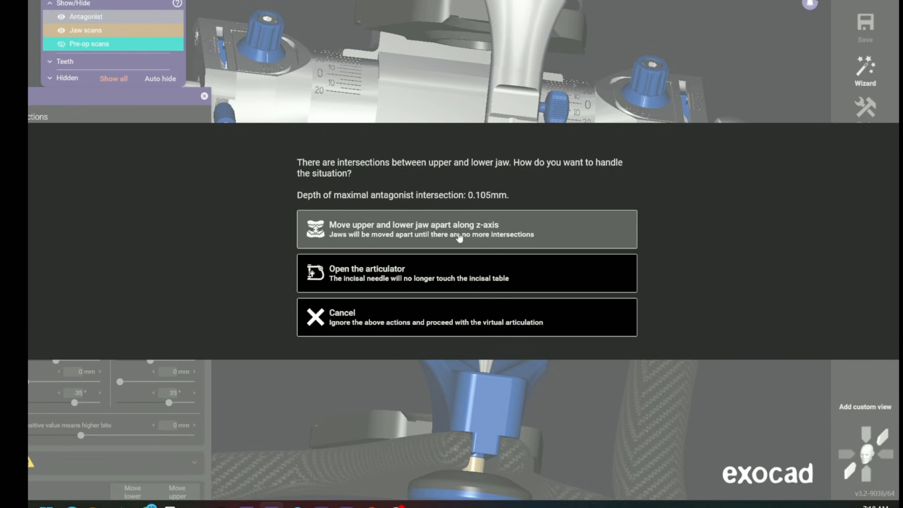
{"action": "left_click", "coordinate": [451, 286]}
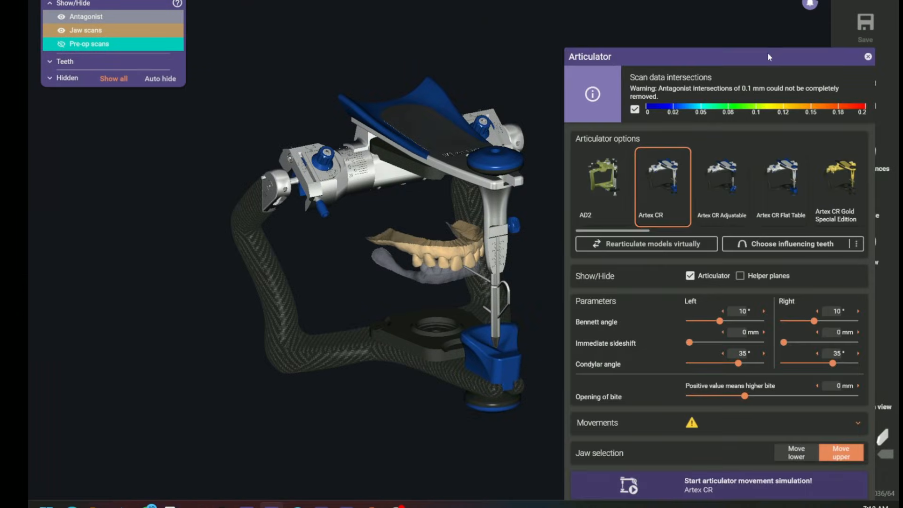
Set the articulator's opening of bite to 3 mm
{"action": "left_click_drag", "start_coordinate": [767, 54], "coordinate": [771, 35]}
{"action": "scroll", "coordinate": [383, 258], "scroll_direction": "up", "scroll_amount": 5}
{"action": "right_click_drag", "start_coordinate": [383, 258], "coordinate": [379, 296]}
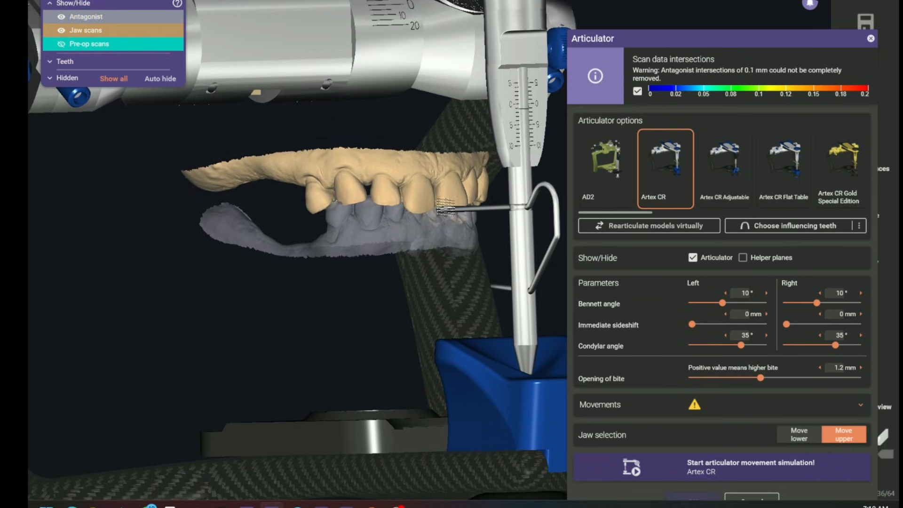
{"action": "left_click_drag", "start_coordinate": [762, 380], "coordinate": [770, 380]}
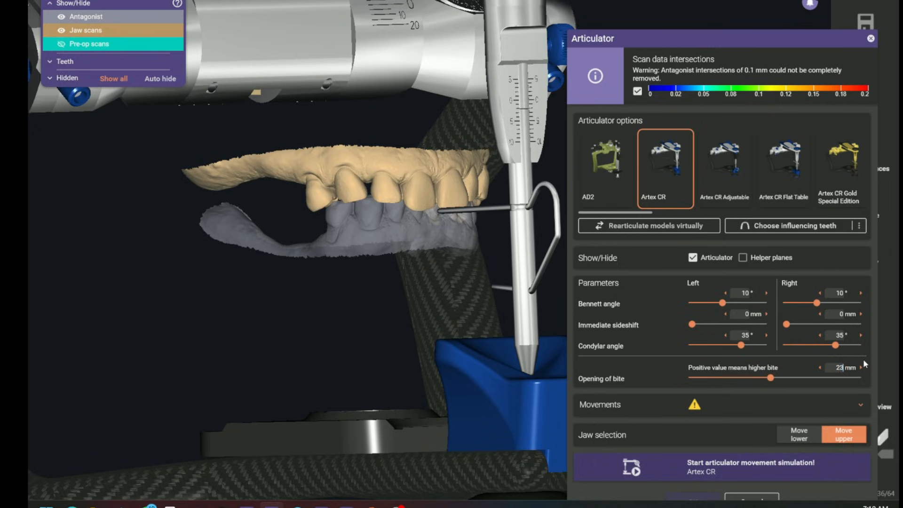
{"action": "left_click_drag", "start_coordinate": [835, 368], "coordinate": [659, 378]}
{"action": "key", "text": "BackSpace"}
{"action": "scroll", "coordinate": [489, 220], "scroll_direction": "up", "scroll_amount": 3}
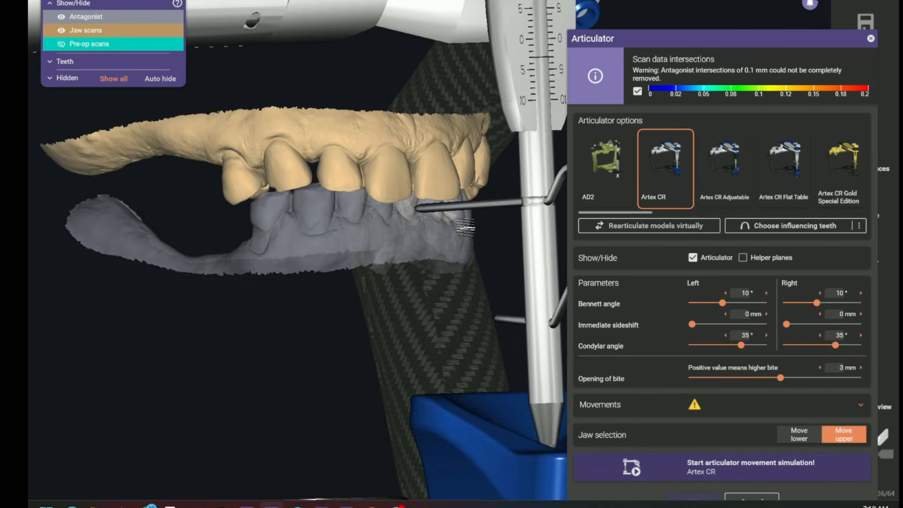
{"action": "right_click_drag", "start_coordinate": [462, 230], "coordinate": [394, 273]}
{"action": "scroll", "coordinate": [394, 271], "scroll_direction": "down", "scroll_amount": 3}
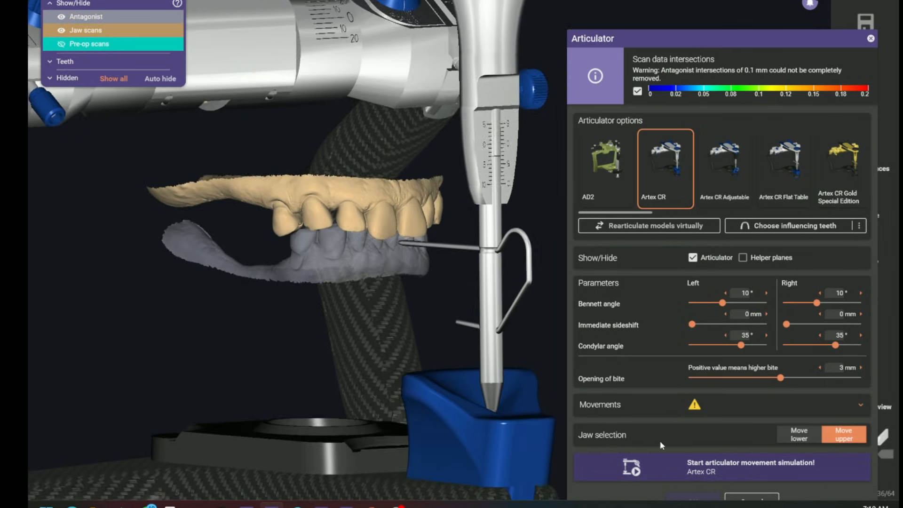
Run the Artex CR movement simulation and keep the raised bite position for static occlusion
{"action": "left_click", "coordinate": [748, 476]}
{"action": "left_click_drag", "start_coordinate": [716, 36], "coordinate": [720, 16]}
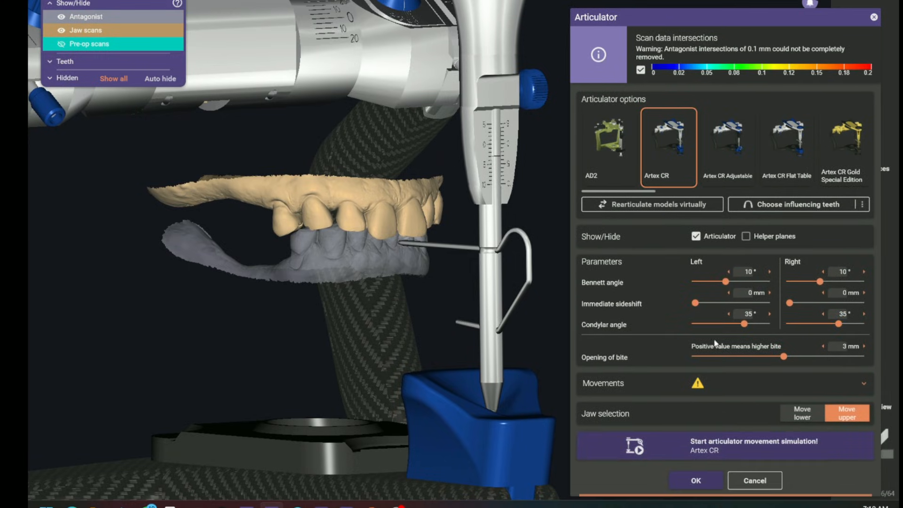
{"action": "left_click", "coordinate": [698, 479]}
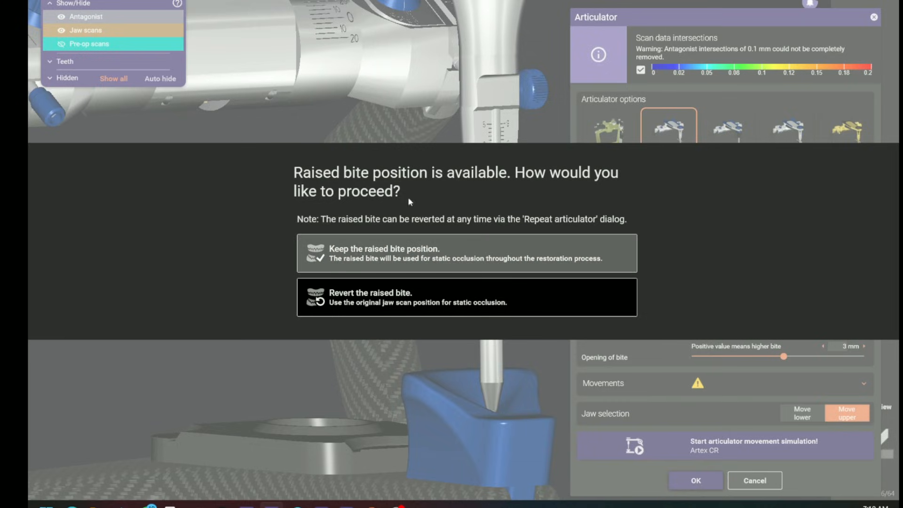
{"action": "left_click", "coordinate": [416, 257]}
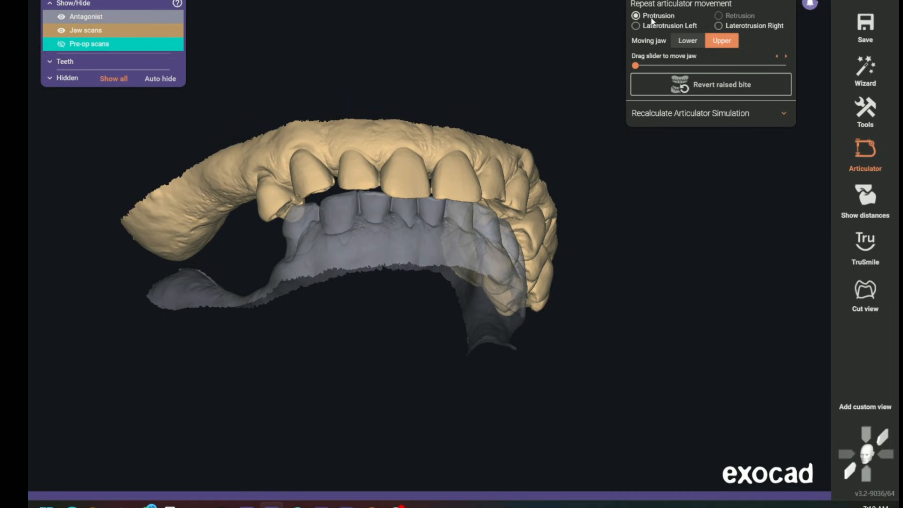
Preview the upper jaw's protrusion and right laterotrusion in the repeat articulator movement
{"action": "left_click_drag", "start_coordinate": [637, 68], "coordinate": [684, 66]}
{"action": "left_click", "coordinate": [728, 85]}
Reopen the virtual articulator, leaving the scan data unmodified and handling the jaw intersections by opening the articulator
{"action": "mouse_move", "coordinate": [861, 152]}
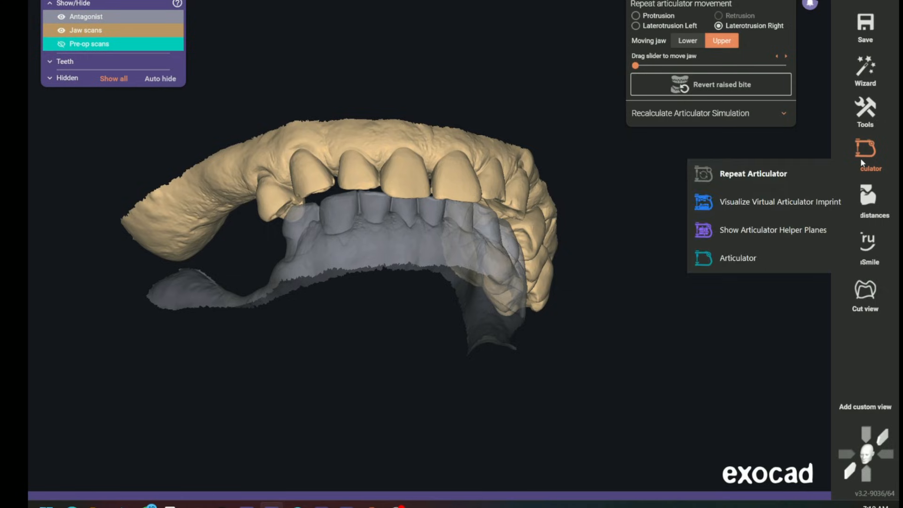
{"action": "left_click", "coordinate": [724, 258]}
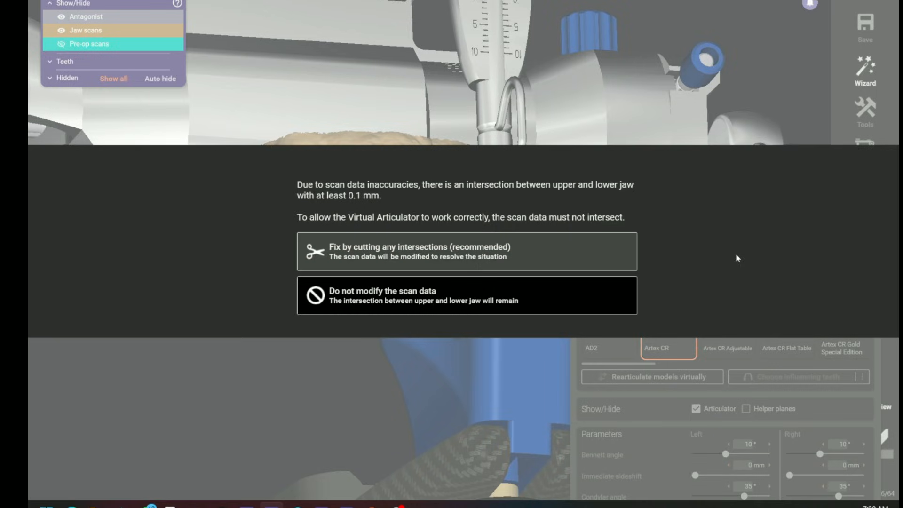
{"action": "left_click", "coordinate": [354, 295]}
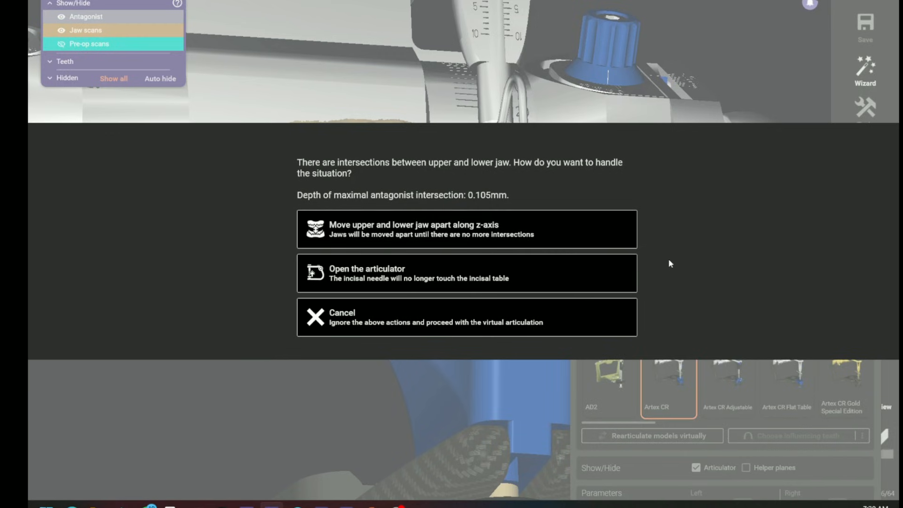
{"action": "left_click", "coordinate": [349, 278]}
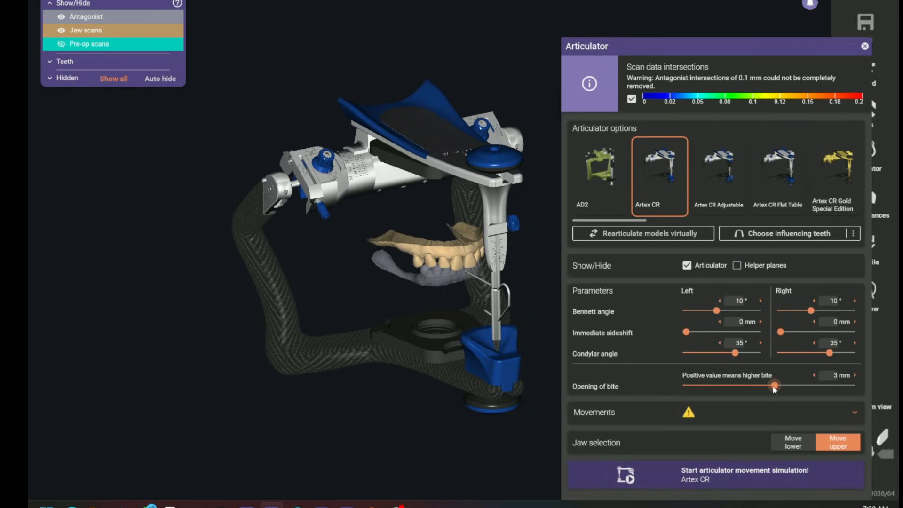
Rerun the articulator movement simulation with a 2 mm opening of bite and keep the raised bite position
{"action": "left_click_drag", "start_coordinate": [772, 389], "coordinate": [762, 389]}
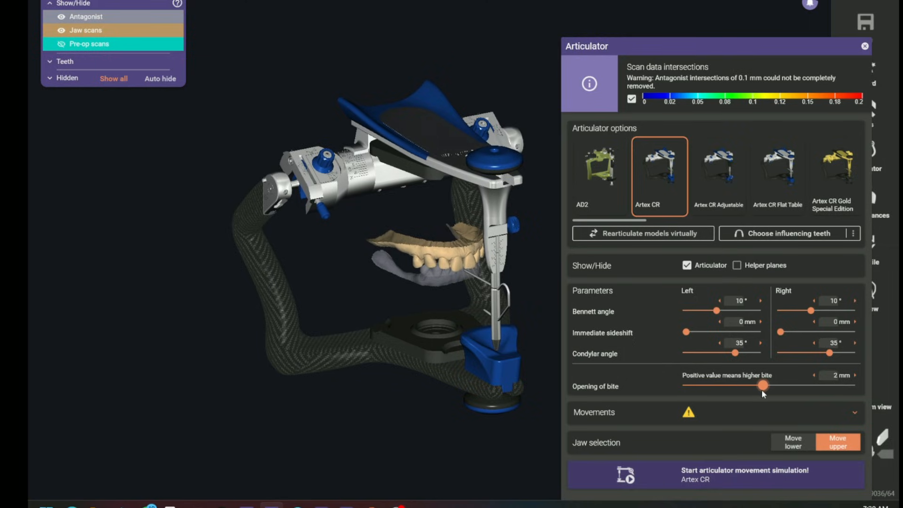
{"action": "left_click", "coordinate": [709, 473]}
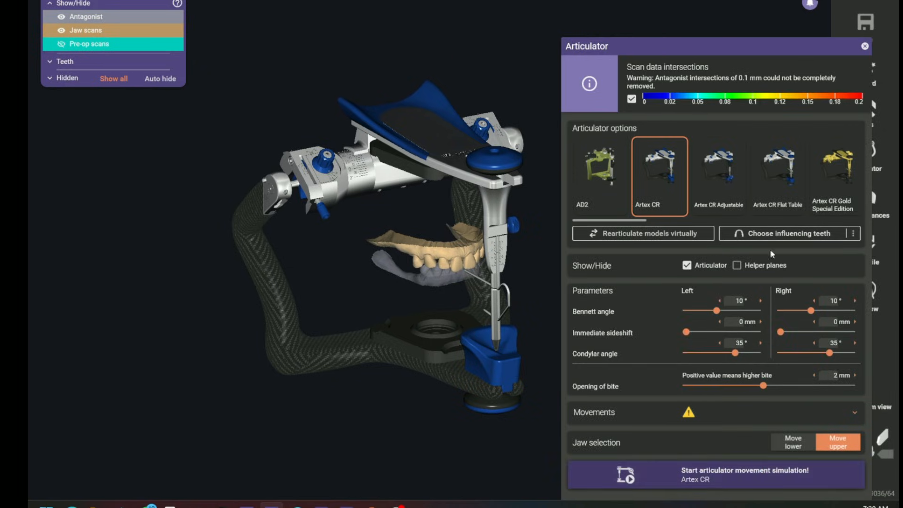
{"action": "left_click_drag", "start_coordinate": [726, 48], "coordinate": [733, 20]}
{"action": "left_click", "coordinate": [695, 481]}
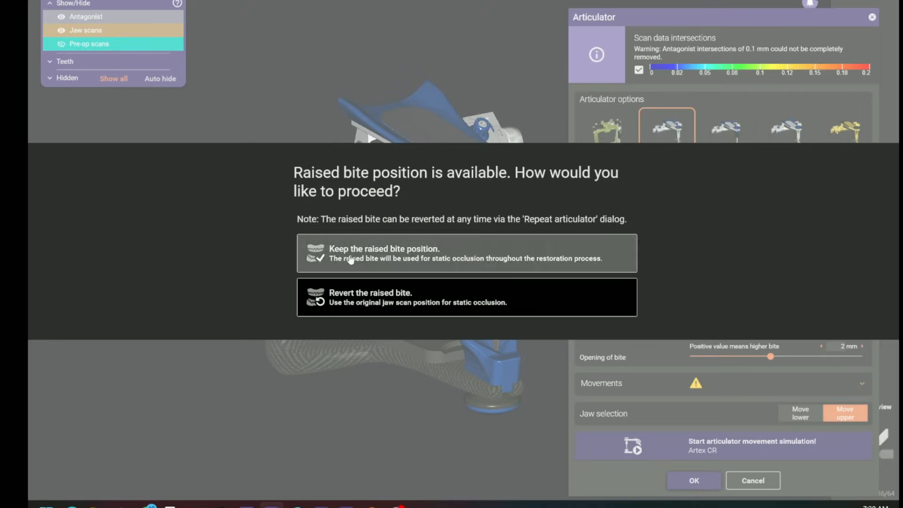
{"action": "left_click", "coordinate": [351, 260]}
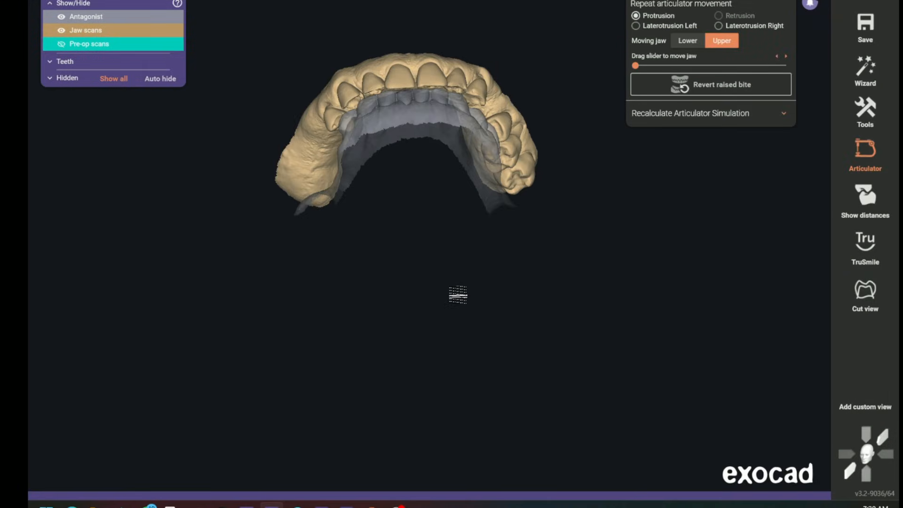
Choose the G010- tooth library for teeth 5-12 and hide the antagonist to expose the upper preparations
{"action": "middle_click_drag", "start_coordinate": [437, 247], "coordinate": [466, 319]}
{"action": "right_click_drag", "start_coordinate": [466, 319], "coordinate": [505, 208]}
{"action": "scroll", "coordinate": [505, 208], "scroll_direction": "up", "scroll_amount": 5}
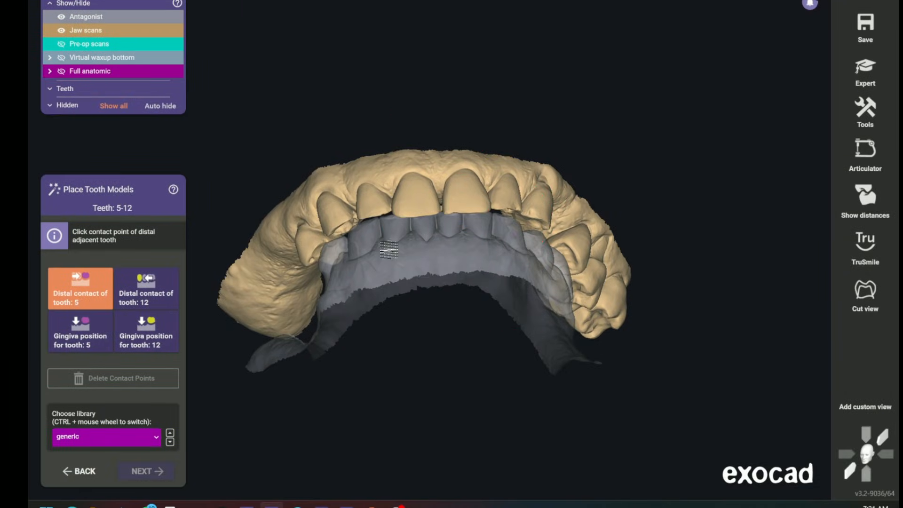
{"action": "right_click_drag", "start_coordinate": [432, 284], "coordinate": [432, 284]}
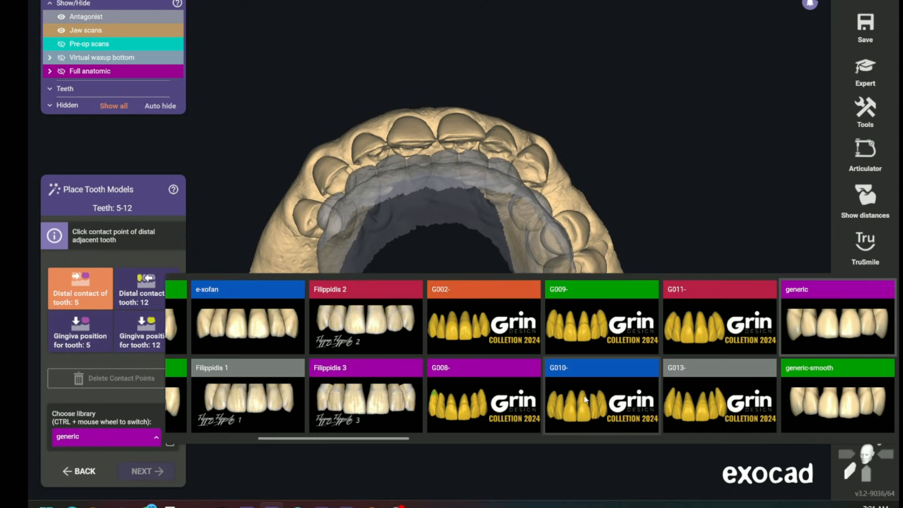
{"action": "left_click", "coordinate": [586, 399]}
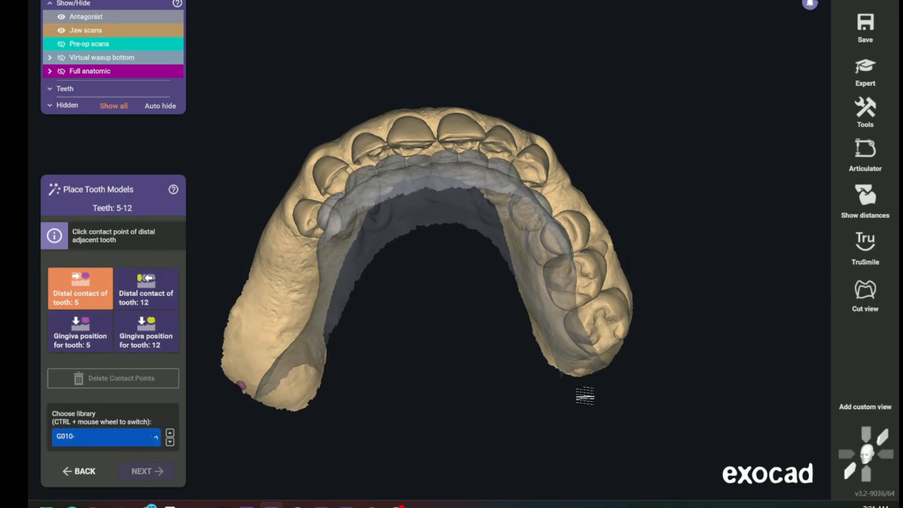
{"action": "right_click_drag", "start_coordinate": [494, 318], "coordinate": [488, 323]}
{"action": "right_click_drag", "start_coordinate": [423, 335], "coordinate": [471, 401]}
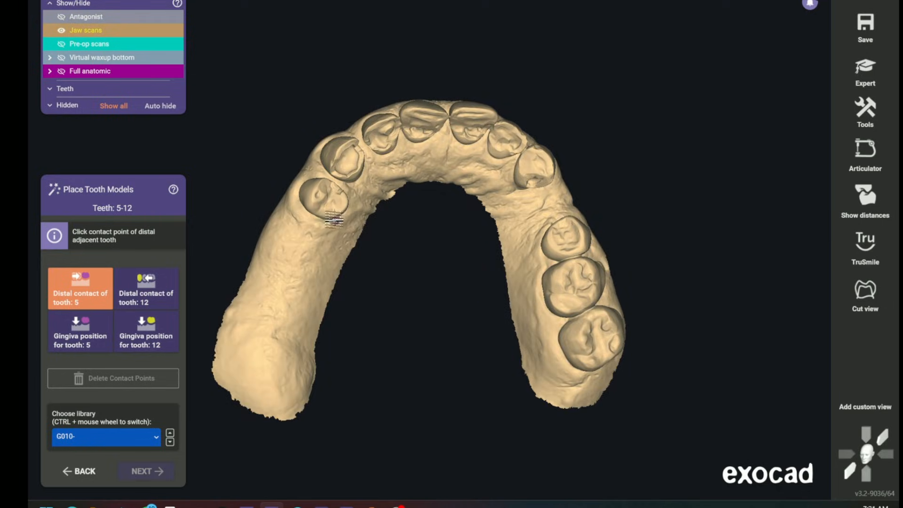
Mark the distal contact points of teeth 5 and 12 on the upper jaw and proceed to tooth placement
{"action": "left_click", "coordinate": [320, 217]}
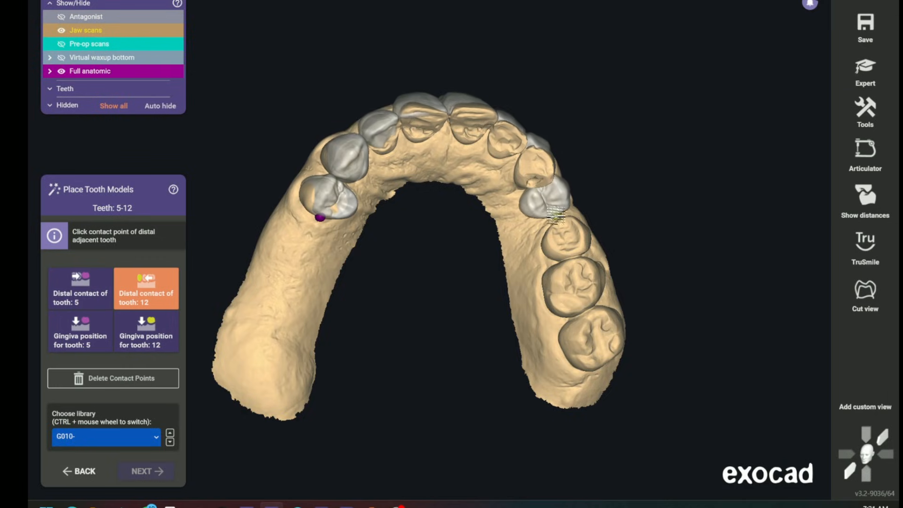
{"action": "left_click", "coordinate": [558, 219]}
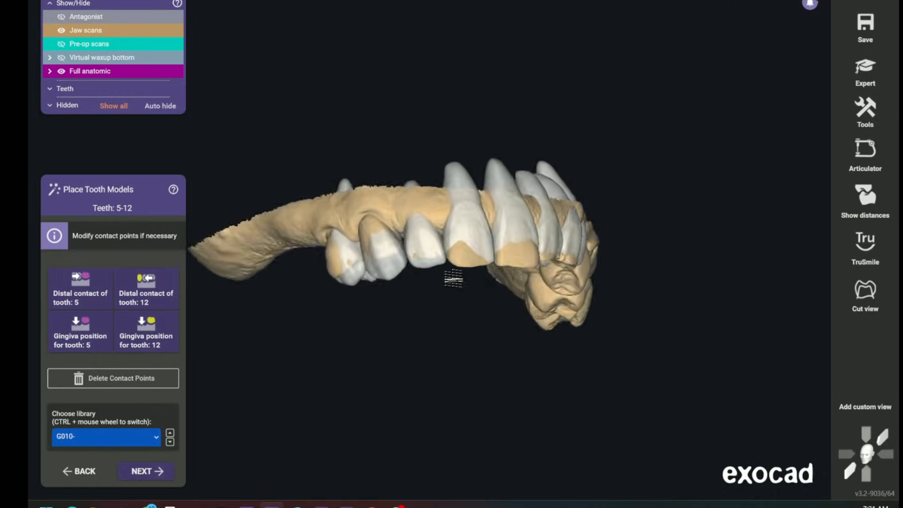
{"action": "left_click", "coordinate": [158, 472]}
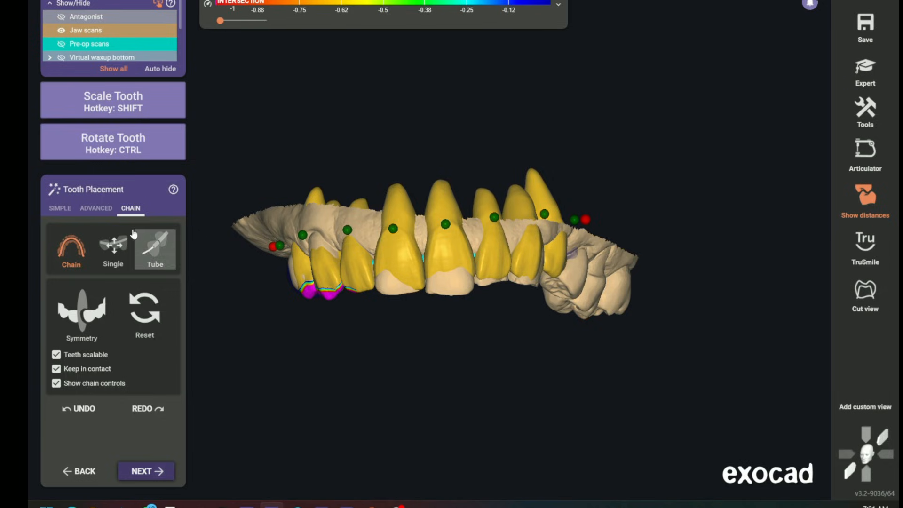
Switch tooth placement to advanced mode and reposition the tooth 9 model over its preparation
{"action": "left_click", "coordinate": [106, 212]}
{"action": "left_click", "coordinate": [120, 272]}
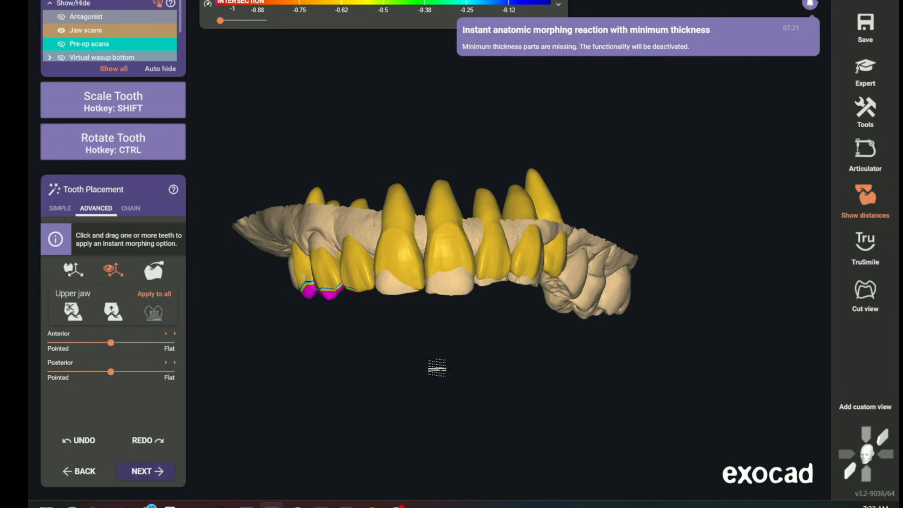
{"action": "scroll", "coordinate": [424, 329], "scroll_direction": "up", "scroll_amount": 5}
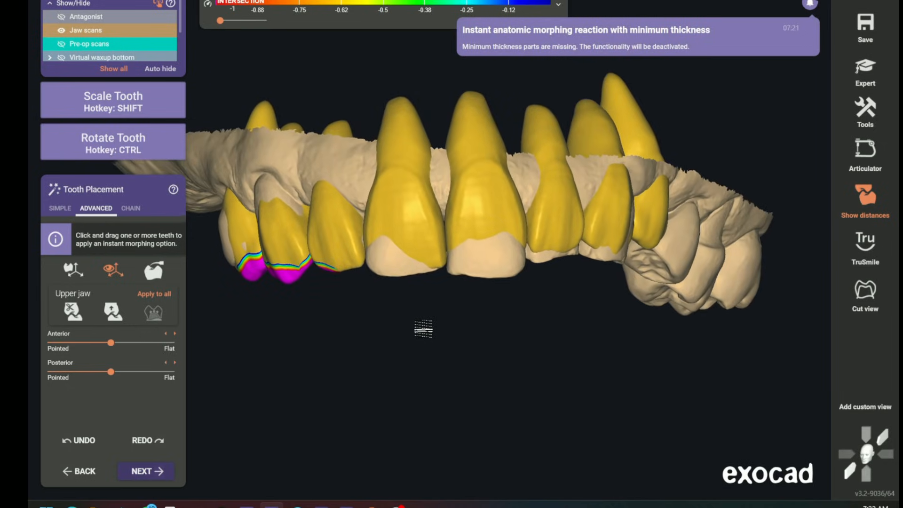
{"action": "right_click_drag", "start_coordinate": [423, 329], "coordinate": [433, 341]}
{"action": "scroll", "coordinate": [468, 250], "scroll_direction": "down", "scroll_amount": 3}
{"action": "right_click_drag", "start_coordinate": [467, 250], "coordinate": [469, 317]}
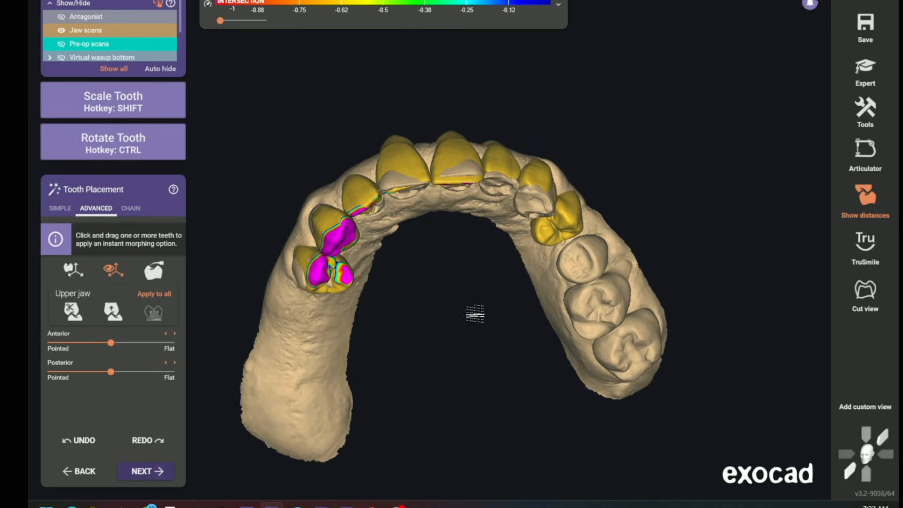
{"action": "scroll", "coordinate": [470, 316], "scroll_direction": "up", "scroll_amount": 3}
{"action": "left_click_drag", "start_coordinate": [452, 174], "coordinate": [450, 153], "text": "ctrl"}
{"action": "right_click_drag", "start_coordinate": [450, 154], "coordinate": [437, 203]}
{"action": "left_click_drag", "start_coordinate": [438, 110], "coordinate": [435, 127], "text": "ctrl"}
{"action": "right_click_drag", "start_coordinate": [438, 198], "coordinate": [444, 189]}
Make the jaw scans semi-transparent and adjust the tooth 10 model's position, rotation and scale over its preparation
{"action": "left_click_drag", "start_coordinate": [503, 123], "coordinate": [501, 128], "text": "ctrl"}
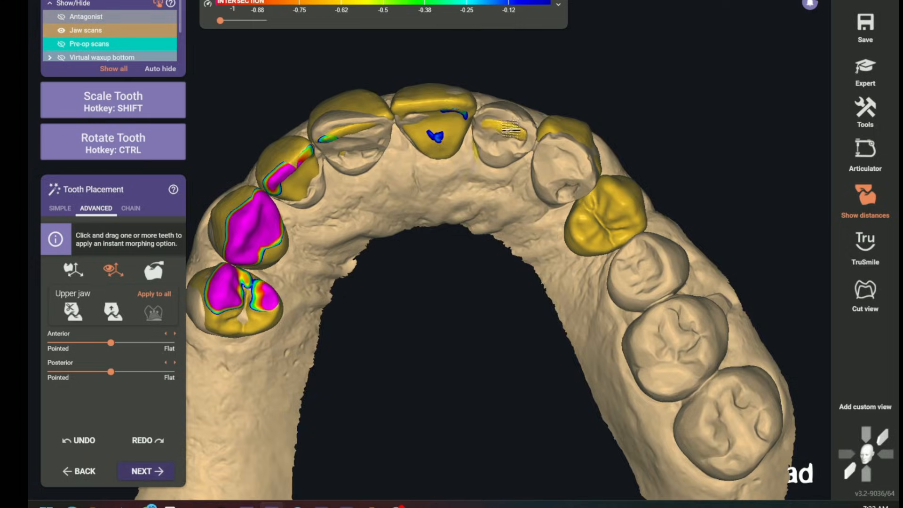
{"action": "right_click_drag", "start_coordinate": [493, 268], "coordinate": [506, 182]}
{"action": "scroll", "coordinate": [506, 182], "scroll_direction": "down", "scroll_amount": 3}
{"action": "scroll", "coordinate": [507, 182], "scroll_direction": "up", "scroll_amount": 3}
{"action": "left_click", "coordinate": [140, 31]}
{"action": "right_click_drag", "start_coordinate": [482, 236], "coordinate": [513, 378]}
{"action": "scroll", "coordinate": [456, 174], "scroll_direction": "up", "scroll_amount": 3}
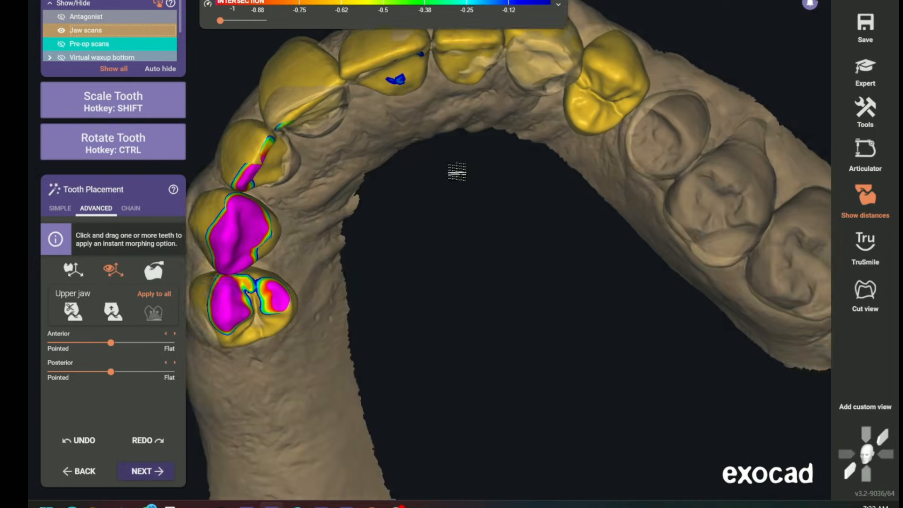
{"action": "right_click_drag", "start_coordinate": [456, 174], "coordinate": [454, 200]}
{"action": "right_click_drag", "start_coordinate": [487, 159], "coordinate": [485, 166]}
{"action": "left_click_drag", "start_coordinate": [485, 166], "coordinate": [480, 163]}
{"action": "left_click_drag", "start_coordinate": [471, 150], "coordinate": [461, 138], "text": "ctrl"}
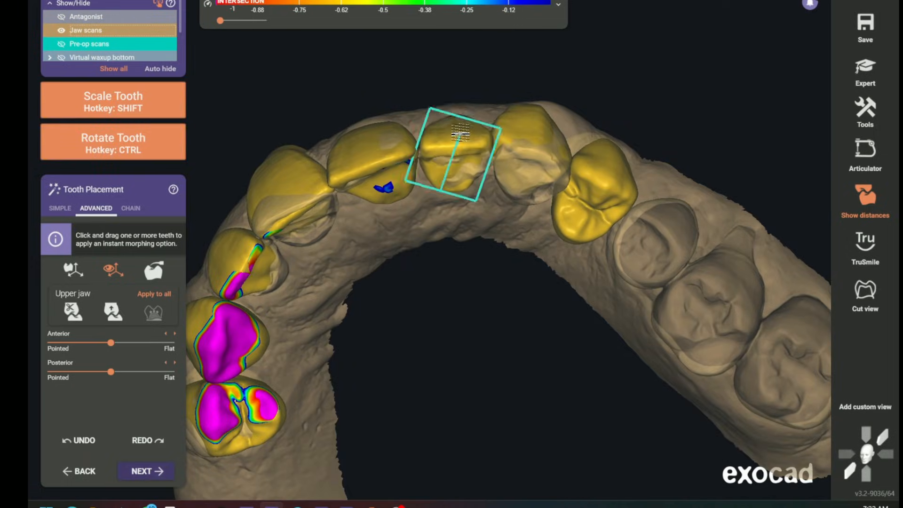
Refine the alignment of the left anterior tooth models over their preparations from the front
{"action": "scroll", "coordinate": [486, 190], "scroll_direction": "down", "scroll_amount": 3}
{"action": "right_click_drag", "start_coordinate": [486, 190], "coordinate": [490, 101]}
{"action": "left_click_drag", "start_coordinate": [472, 328], "coordinate": [475, 331]}
{"action": "right_click_drag", "start_coordinate": [475, 331], "coordinate": [454, 346]}
{"action": "left_click_drag", "start_coordinate": [498, 344], "coordinate": [504, 349]}
{"action": "right_click_drag", "start_coordinate": [504, 349], "coordinate": [478, 342]}
{"action": "left_click_drag", "start_coordinate": [509, 316], "coordinate": [513, 319]}
{"action": "right_click_drag", "start_coordinate": [513, 318], "coordinate": [637, 359]}
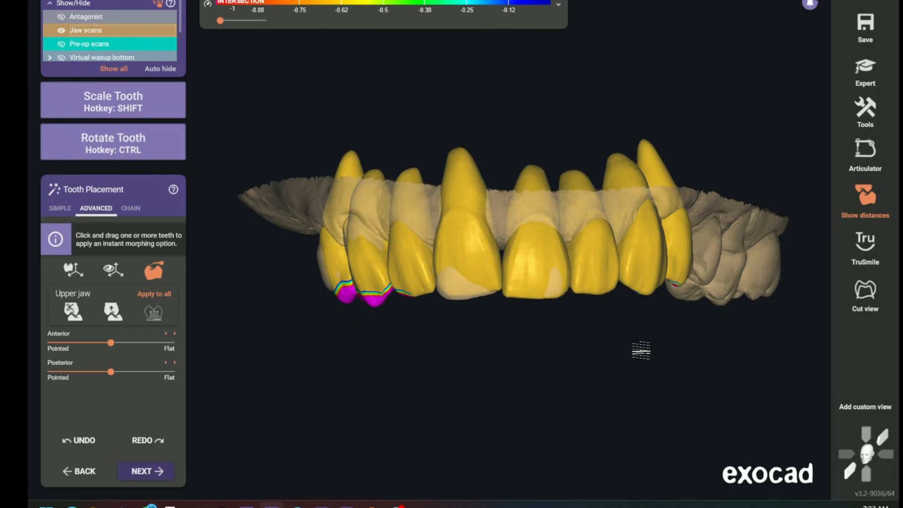
Switch to chain placement and disable Teeth scalable, Keep in contact and Show chain controls
{"action": "left_click", "coordinate": [134, 209]}
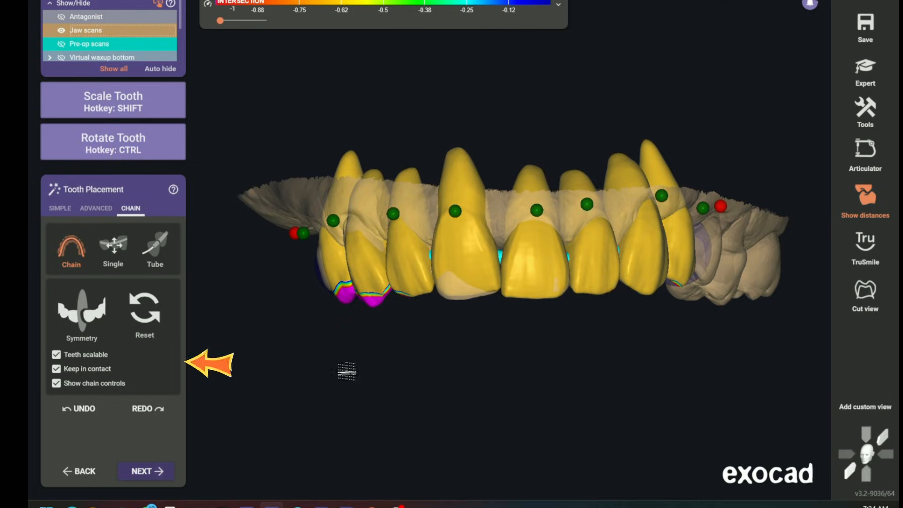
{"action": "left_click", "coordinate": [57, 368]}
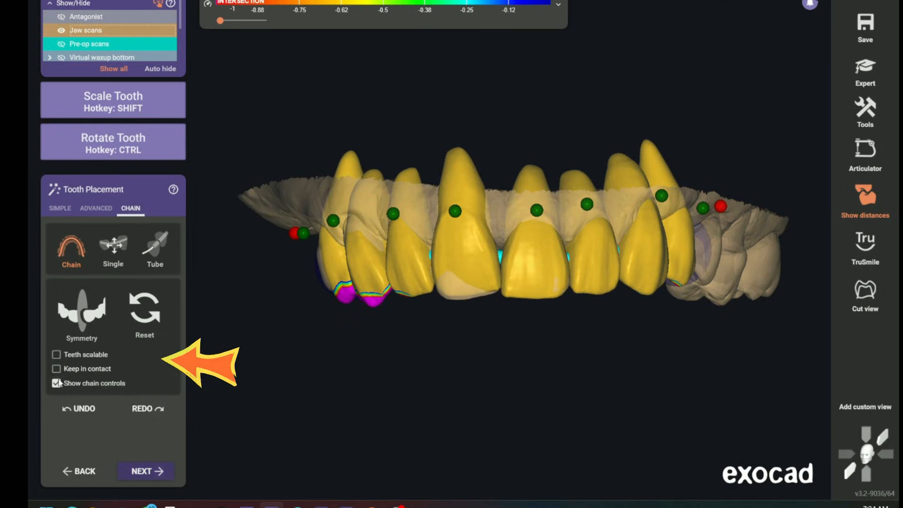
{"action": "left_click", "coordinate": [57, 384]}
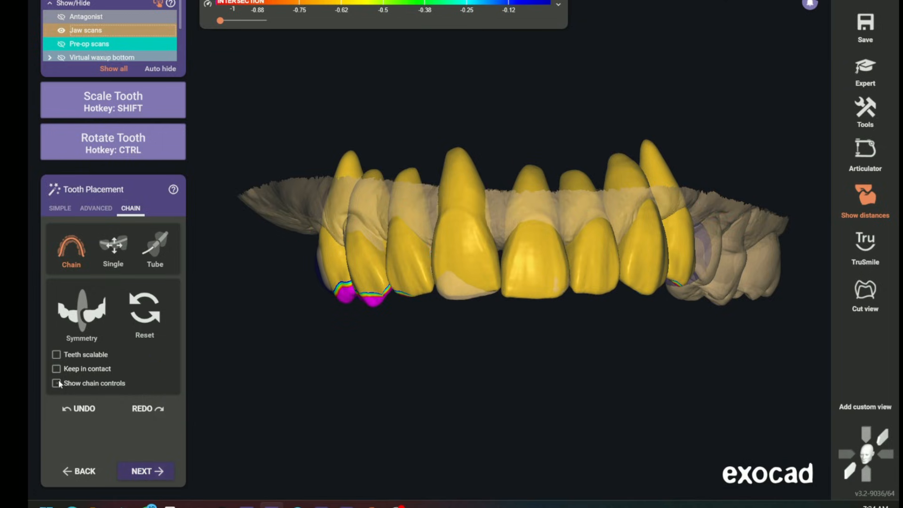
Undo the last placement change and mirror the arrangement of teeth 9–12 onto teeth 5–8 with chain symmetry
{"action": "left_click", "coordinate": [60, 208]}
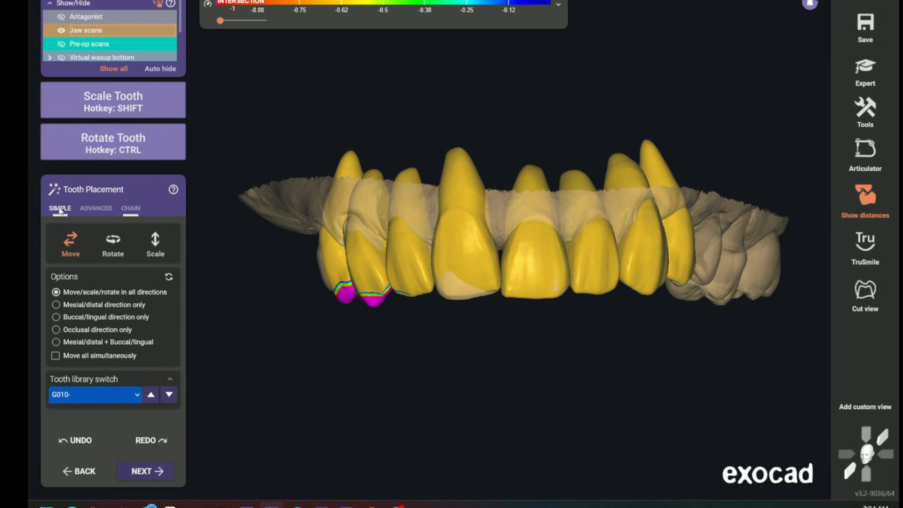
{"action": "left_click", "coordinate": [81, 441]}
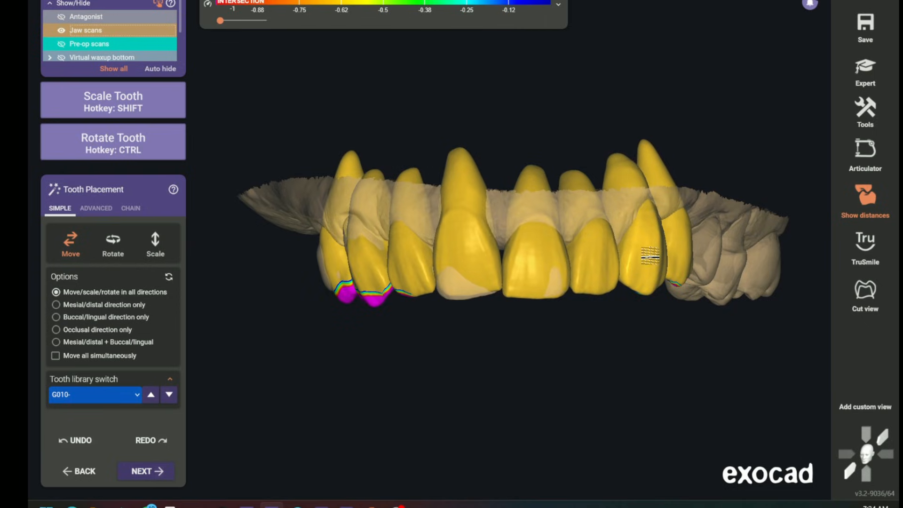
{"action": "left_click", "coordinate": [131, 209]}
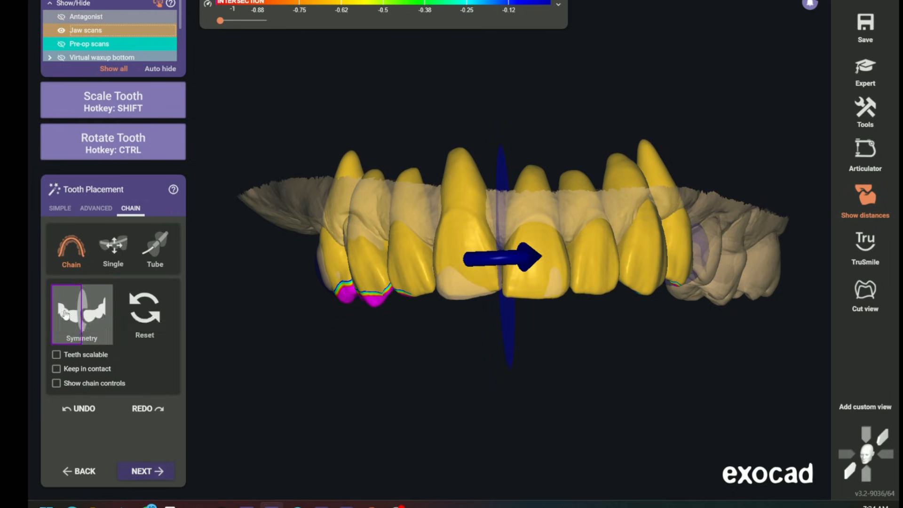
{"action": "left_click", "coordinate": [97, 310]}
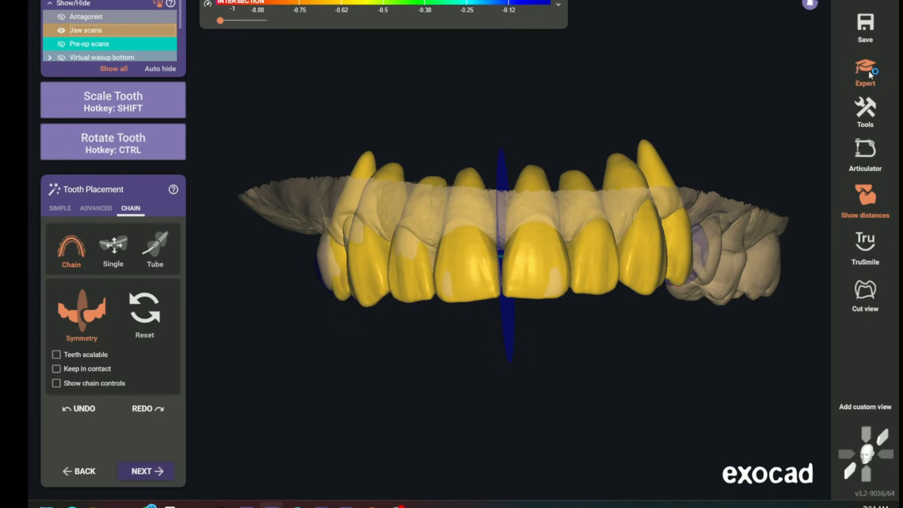
Switch to expert mode, select teeth 5–8 and start Tooth Placement for them with Move all simultaneously enabled
{"action": "left_click", "coordinate": [870, 74]}
{"action": "left_click", "coordinate": [400, 274]}
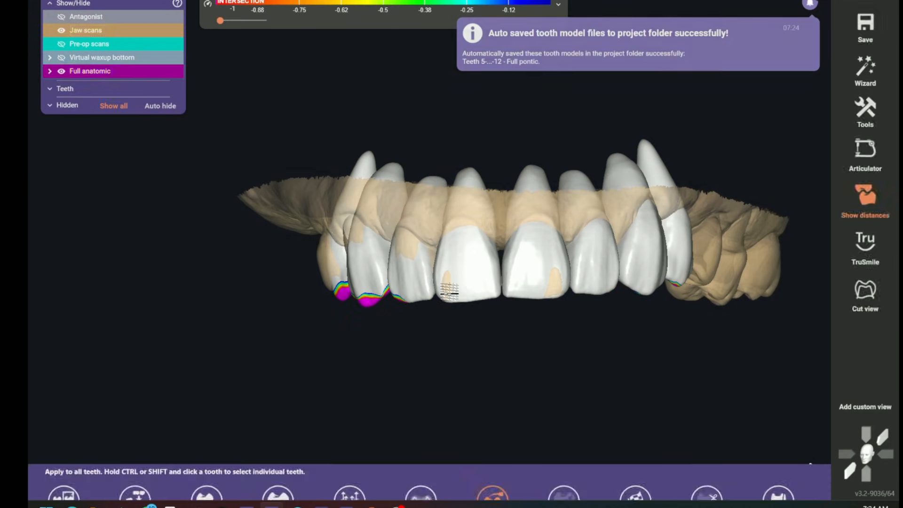
{"action": "left_click", "coordinate": [449, 291]}
{"action": "left_click", "coordinate": [372, 301], "text": "shift"}
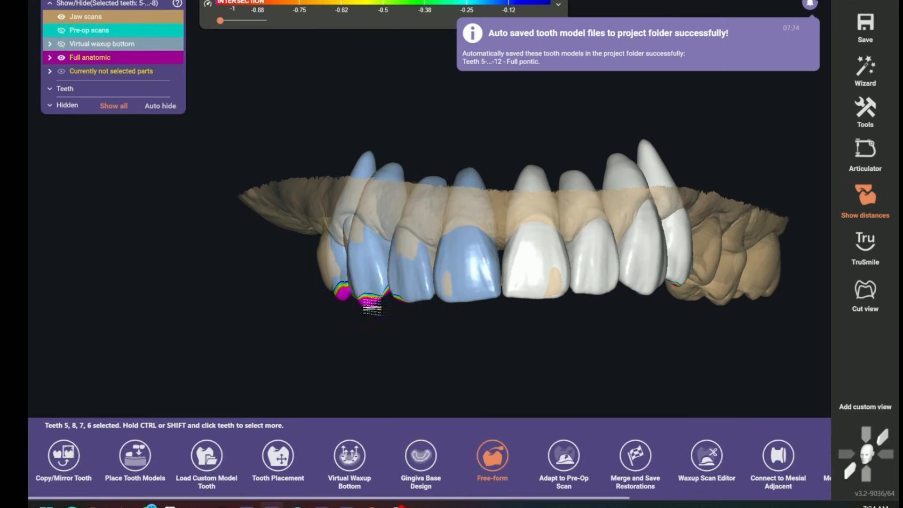
{"action": "left_click", "coordinate": [282, 456]}
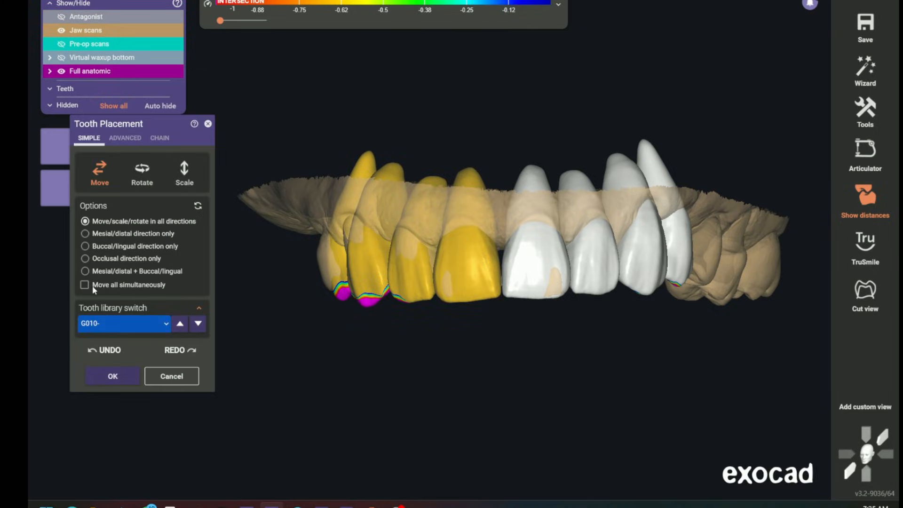
{"action": "left_click", "coordinate": [85, 285]}
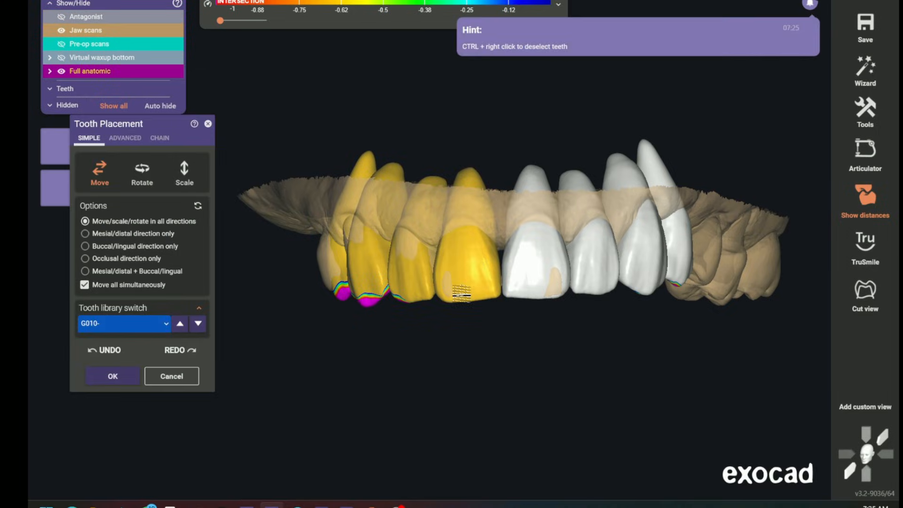
Move teeth 5–8 together towards the gingiva and outward to reduce their intersections with the antagonist
{"action": "left_click_drag", "start_coordinate": [494, 287], "coordinate": [480, 266]}
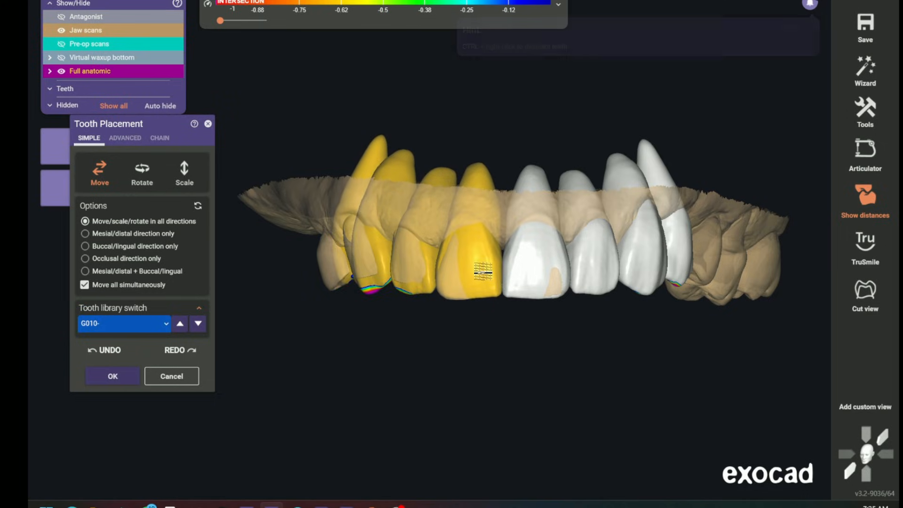
{"action": "left_click_drag", "start_coordinate": [490, 297], "coordinate": [486, 286]}
{"action": "right_click_drag", "start_coordinate": [480, 330], "coordinate": [479, 320]}
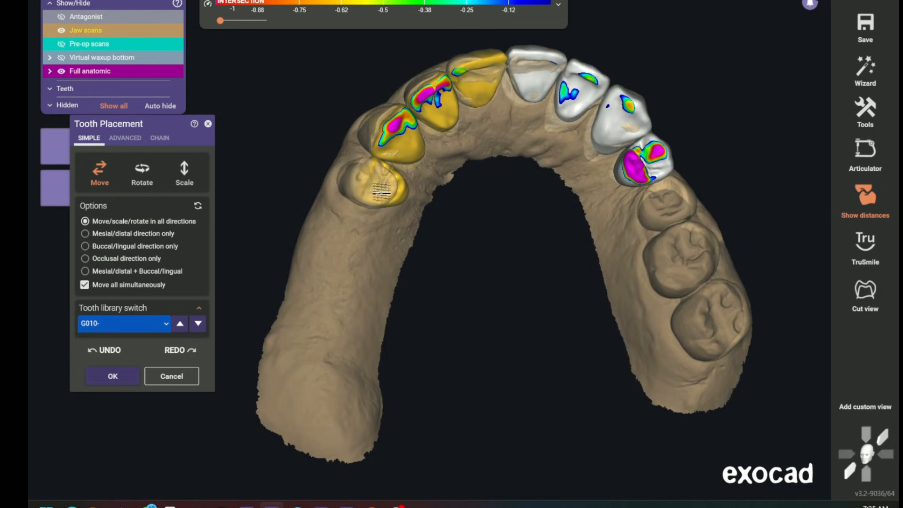
{"action": "left_click_drag", "start_coordinate": [449, 97], "coordinate": [469, 72]}
{"action": "right_click_drag", "start_coordinate": [469, 72], "coordinate": [469, 80]}
{"action": "left_click_drag", "start_coordinate": [466, 85], "coordinate": [464, 86]}
Fine-tune the position of teeth 5–8 over their preparations from the front and occlusal views
{"action": "scroll", "coordinate": [469, 206], "scroll_direction": "down", "scroll_amount": 3}
{"action": "right_click_drag", "start_coordinate": [470, 206], "coordinate": [472, 212]}
{"action": "scroll", "coordinate": [484, 119], "scroll_direction": "down", "scroll_amount": 2}
{"action": "right_click_drag", "start_coordinate": [494, 146], "coordinate": [504, 215]}
{"action": "scroll", "coordinate": [484, 228], "scroll_direction": "up", "scroll_amount": 6}
{"action": "mouse_move", "coordinate": [483, 263]}
{"action": "left_mouse_down"}
{"action": "mouse_move", "coordinate": [484, 252]}
{"action": "mouse_move", "coordinate": [482, 264]}
{"action": "left_mouse_up"}
{"action": "scroll", "coordinate": [483, 262], "scroll_direction": "down", "scroll_amount": 2}
{"action": "scroll", "coordinate": [499, 319], "scroll_direction": "down", "scroll_amount": 3}
{"action": "right_click_drag", "start_coordinate": [500, 319], "coordinate": [498, 317]}
{"action": "scroll", "coordinate": [499, 311], "scroll_direction": "up", "scroll_amount": 5}
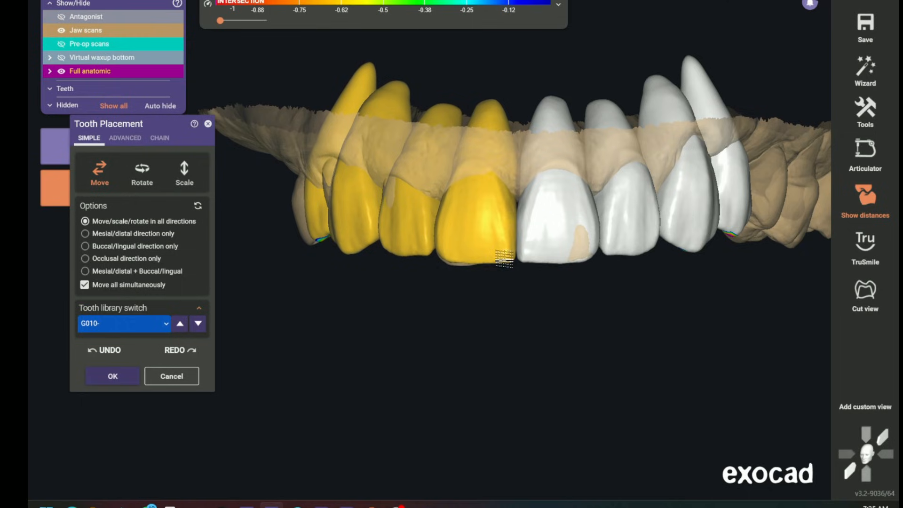
{"action": "scroll", "coordinate": [503, 328], "scroll_direction": "down", "scroll_amount": 4}
{"action": "right_click_drag", "start_coordinate": [523, 339], "coordinate": [517, 268]}
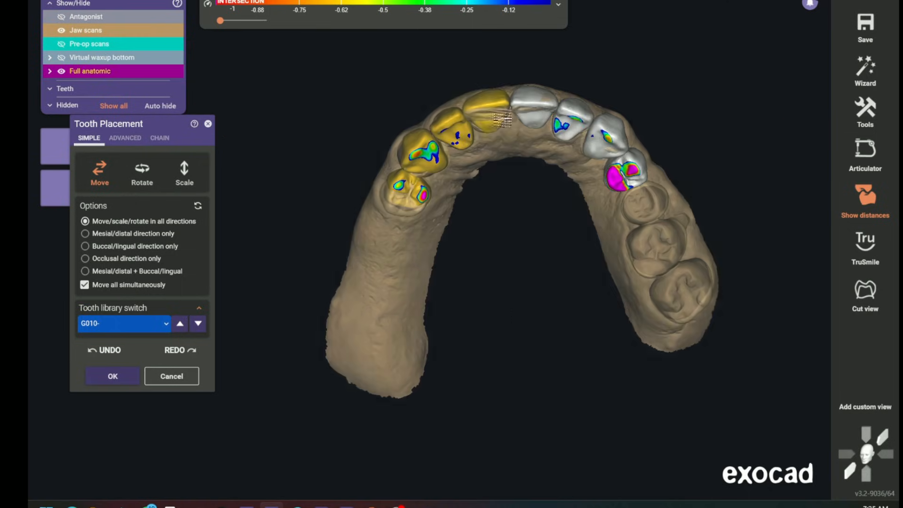
{"action": "scroll", "coordinate": [484, 150], "scroll_direction": "up", "scroll_amount": 5}
{"action": "scroll", "coordinate": [482, 155], "scroll_direction": "down", "scroll_amount": 2}
{"action": "right_click_drag", "start_coordinate": [481, 155], "coordinate": [493, 292]}
{"action": "scroll", "coordinate": [493, 292], "scroll_direction": "up", "scroll_amount": 3}
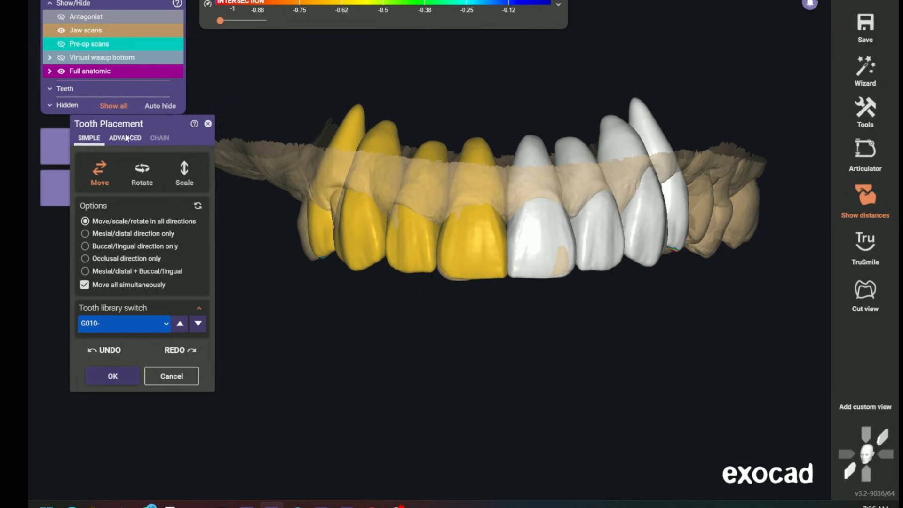
Adjust the tooth 5 and 6 models in advanced placement and accept the result, overwriting the existing tooth model files
{"action": "right_click_drag", "start_coordinate": [422, 306], "coordinate": [431, 283]}
{"action": "middle_click_drag", "start_coordinate": [430, 255], "coordinate": [425, 345]}
{"action": "right_click_drag", "start_coordinate": [424, 344], "coordinate": [430, 311]}
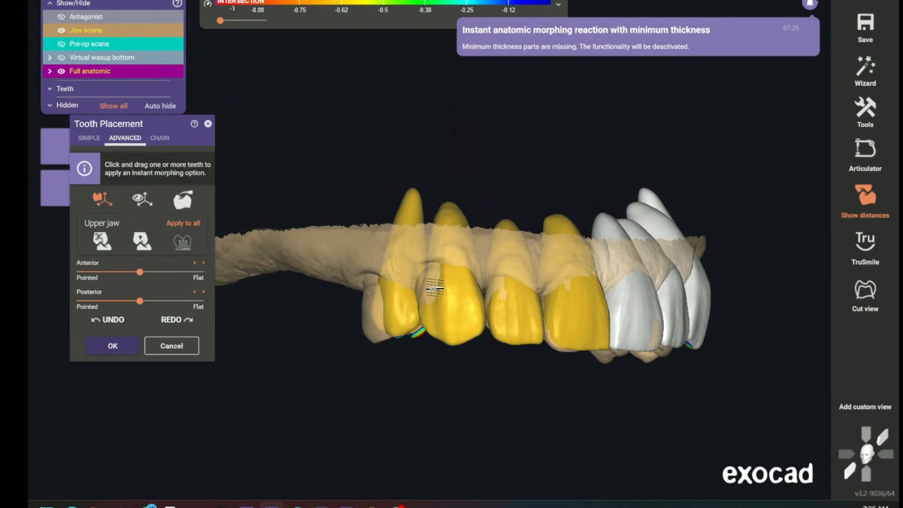
{"action": "right_click_drag", "start_coordinate": [431, 278], "coordinate": [437, 225]}
{"action": "mouse_move", "coordinate": [439, 219]}
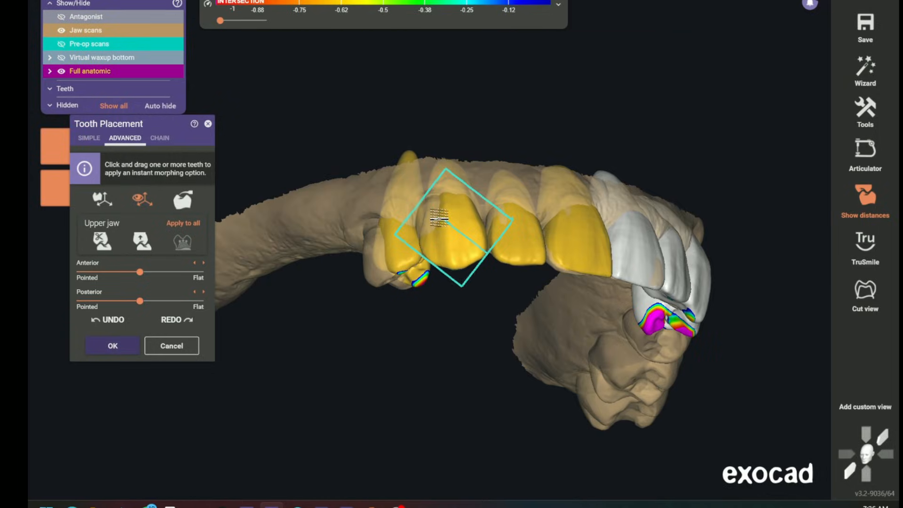
{"action": "right_click_drag", "start_coordinate": [436, 235], "coordinate": [437, 213]}
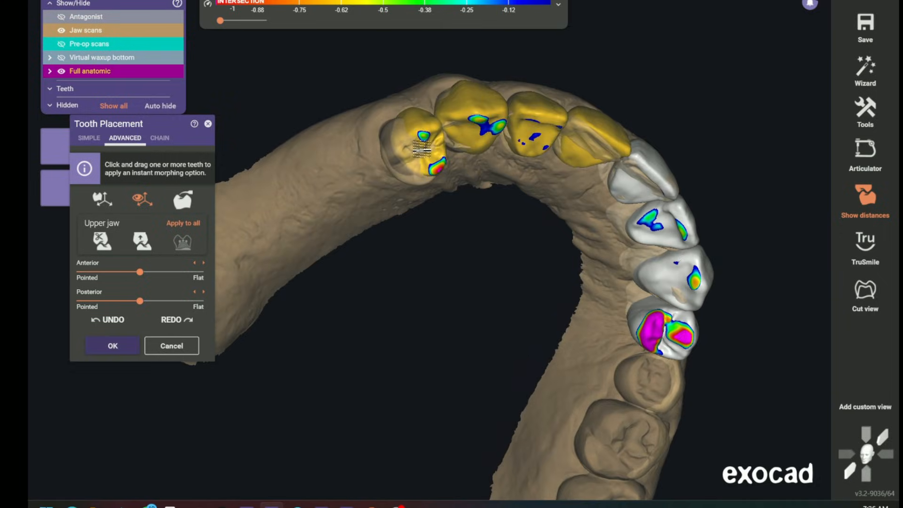
{"action": "left_click", "coordinate": [113, 346]}
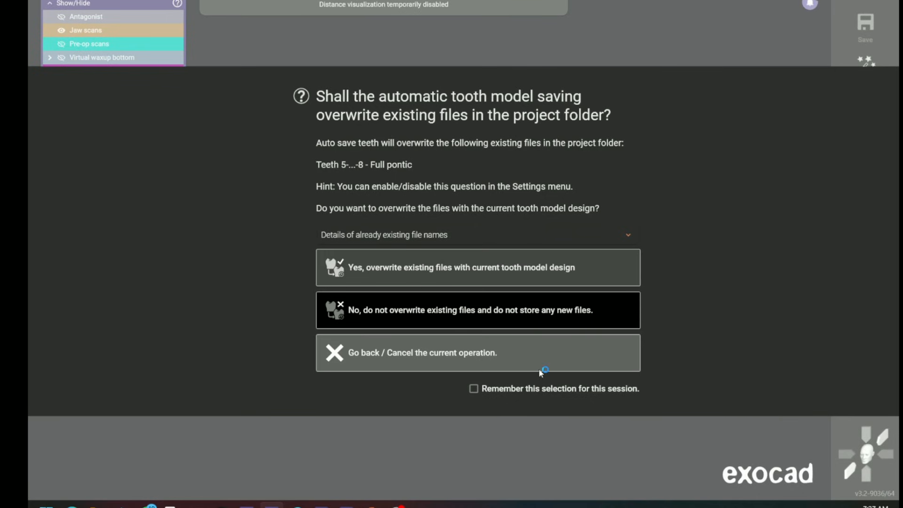
{"action": "left_click", "coordinate": [412, 280]}
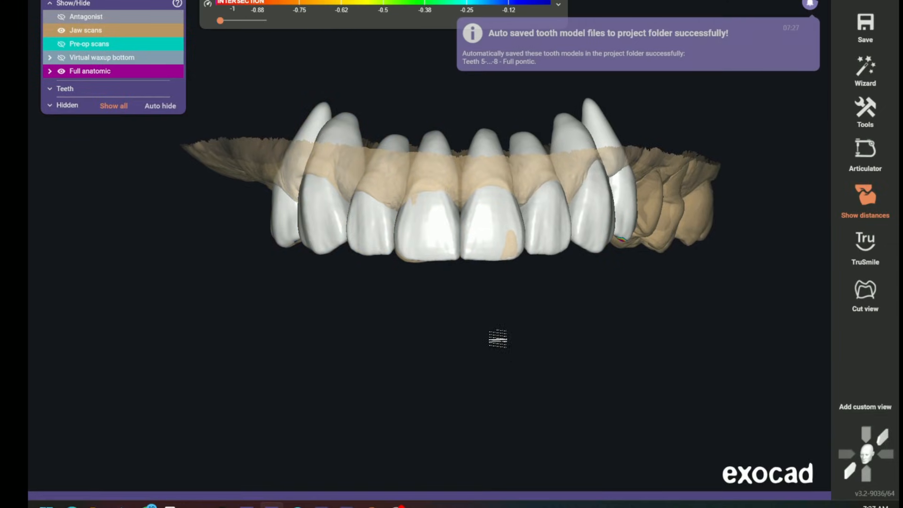
Examine the tooth 12 model's antagonist intersection on the jaw scans, both alone and with all full anatomic models shown
{"action": "left_click", "coordinate": [66, 30]}
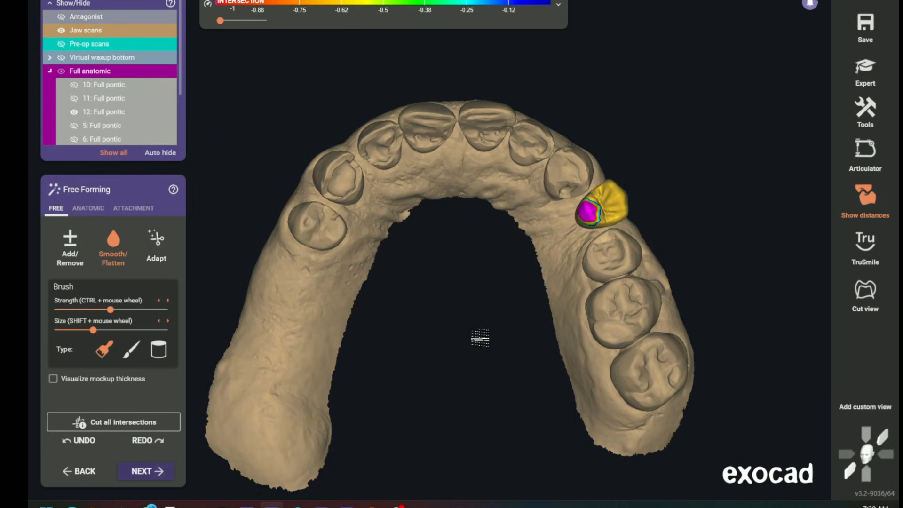
{"action": "right_click_drag", "start_coordinate": [480, 337], "coordinate": [536, 294]}
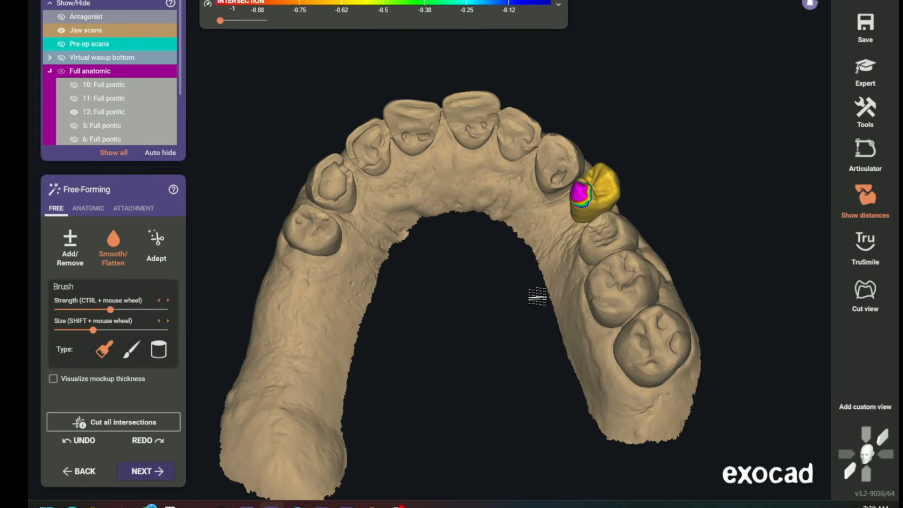
{"action": "right_click_drag", "start_coordinate": [537, 296], "coordinate": [493, 228]}
{"action": "scroll", "coordinate": [510, 242], "scroll_direction": "up", "scroll_amount": 3}
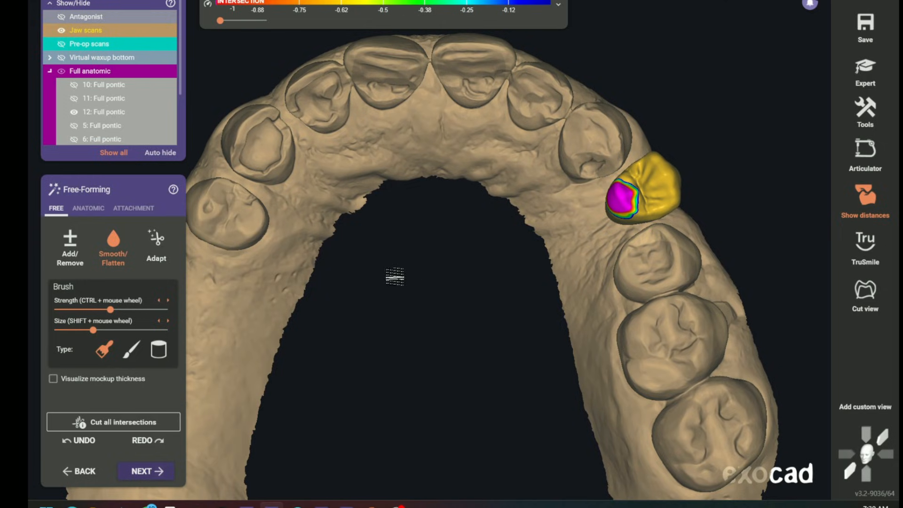
{"action": "right_click_drag", "start_coordinate": [430, 292], "coordinate": [464, 308]}
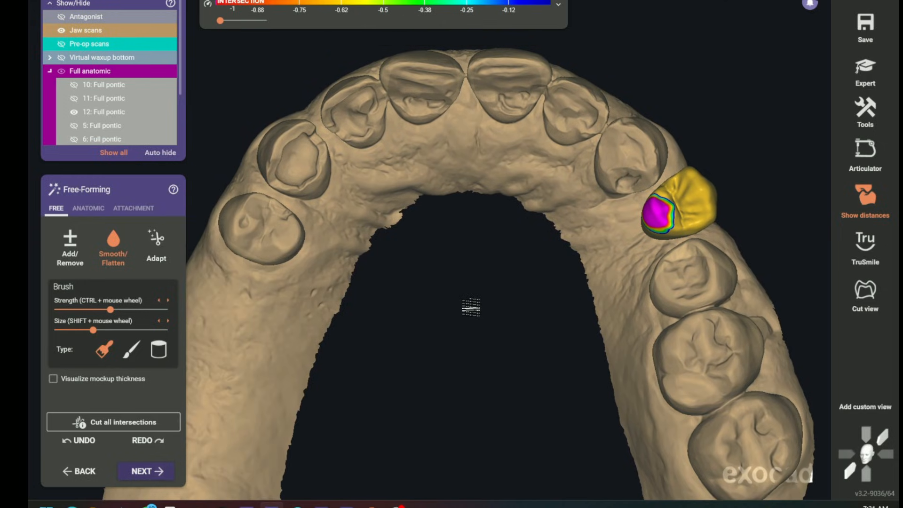
{"action": "left_click", "coordinate": [62, 71]}
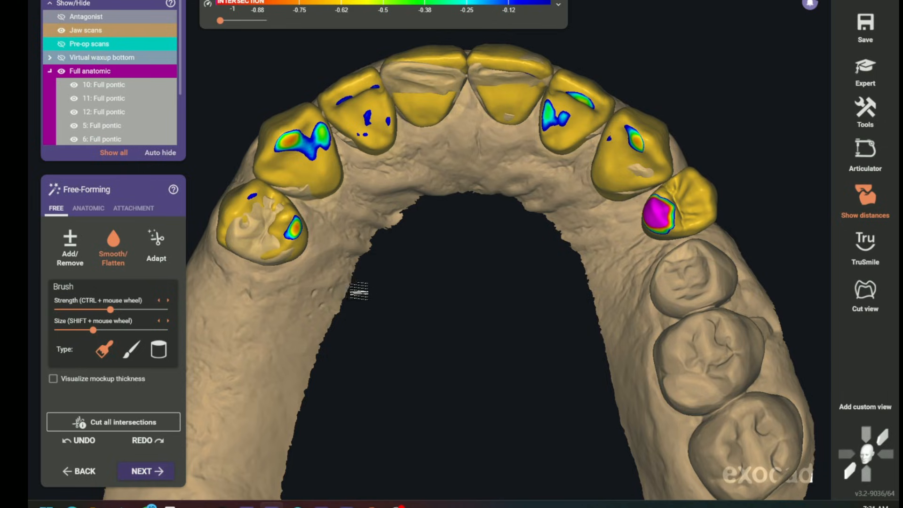
{"action": "left_click", "coordinate": [61, 71]}
{"action": "left_click", "coordinate": [75, 112]}
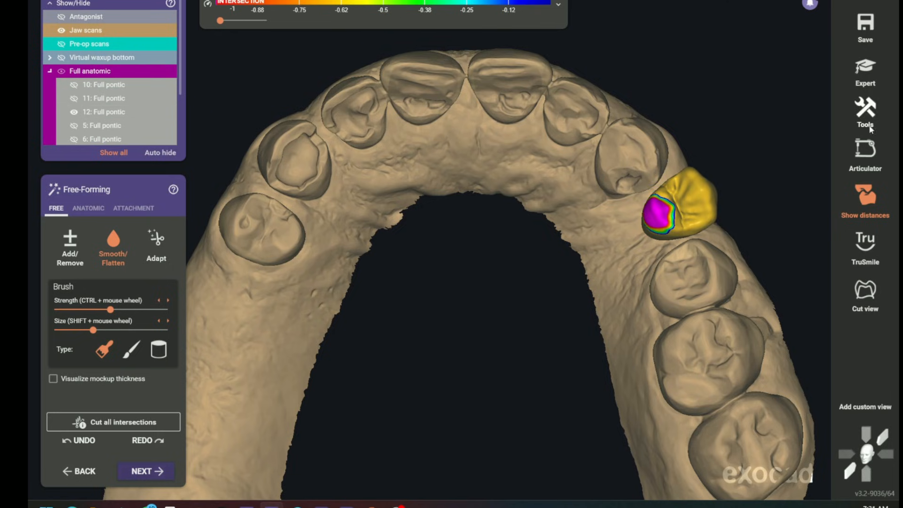
Switch to expert mode and start Copy/Mirror Tooth in Copy mode
{"action": "left_click", "coordinate": [867, 83]}
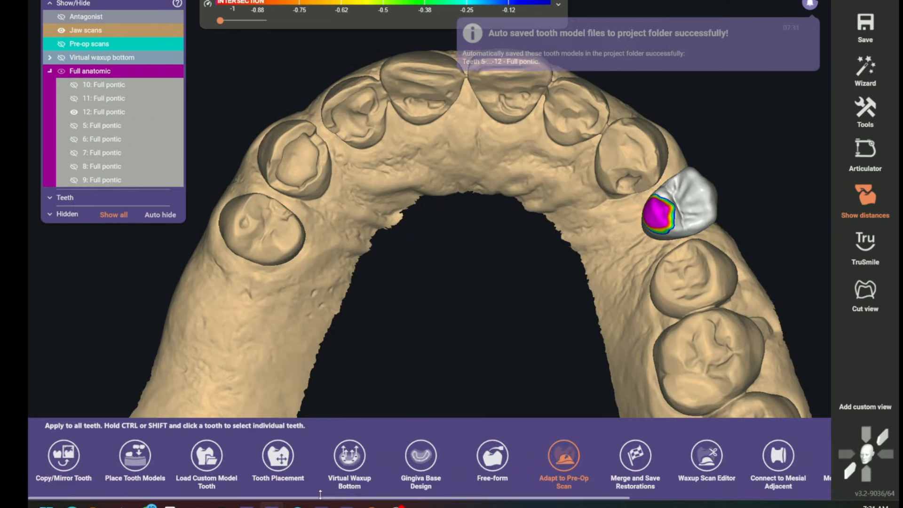
{"action": "left_click", "coordinate": [71, 457]}
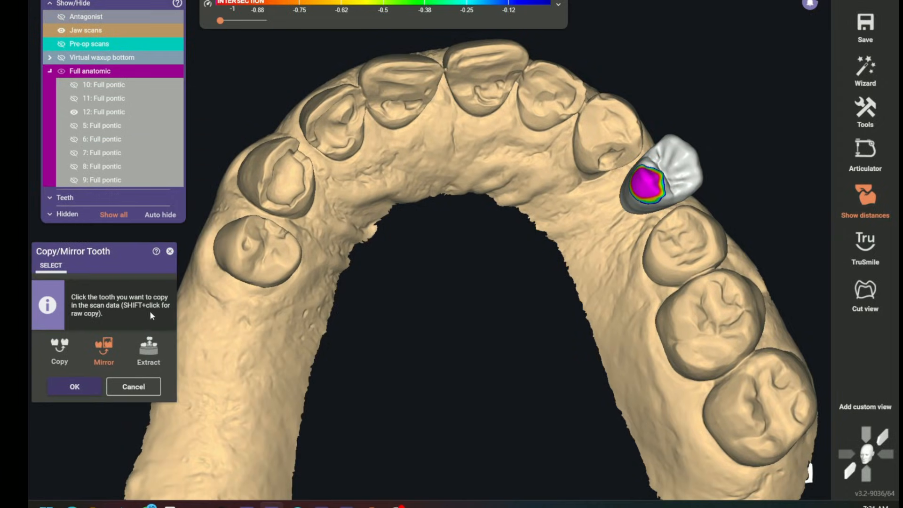
{"action": "left_click", "coordinate": [60, 350]}
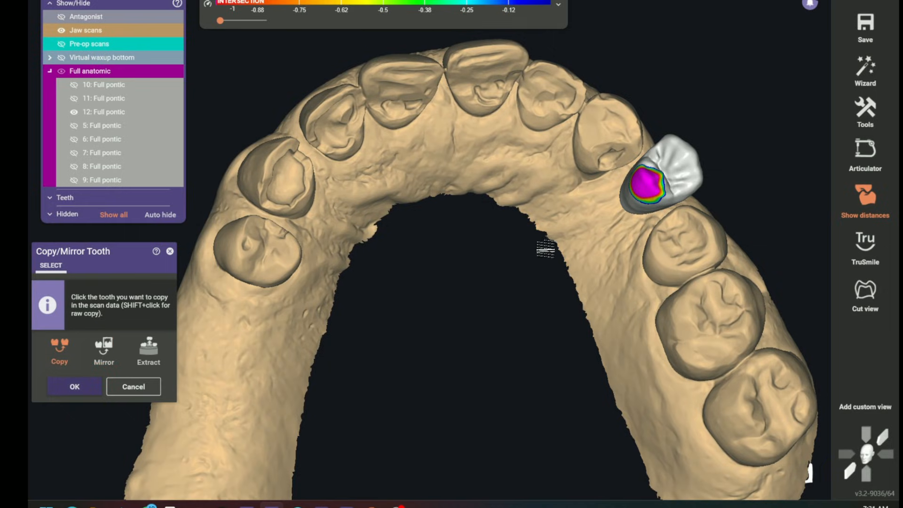
Copy the scanned premolar directly behind the tooth 12 gap to position 12, replacing the existing tooth model
{"action": "left_click", "coordinate": [686, 242]}
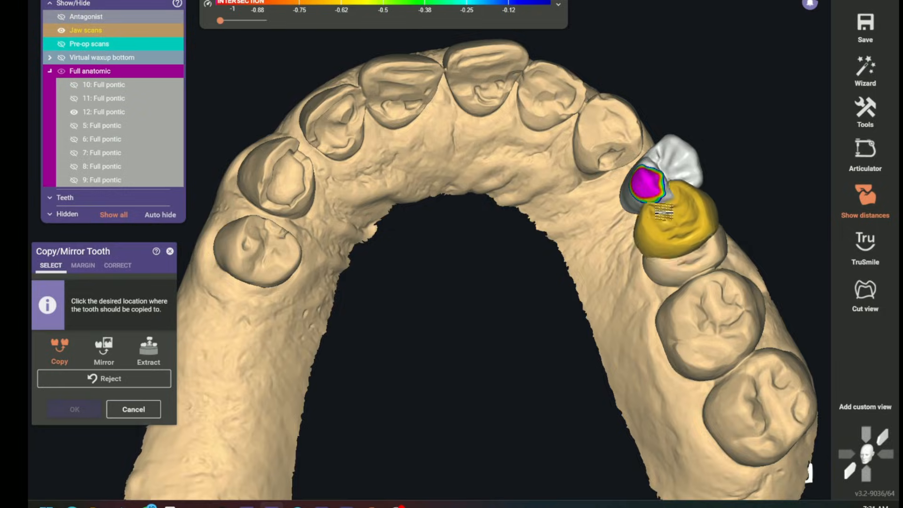
{"action": "left_click", "coordinate": [652, 179]}
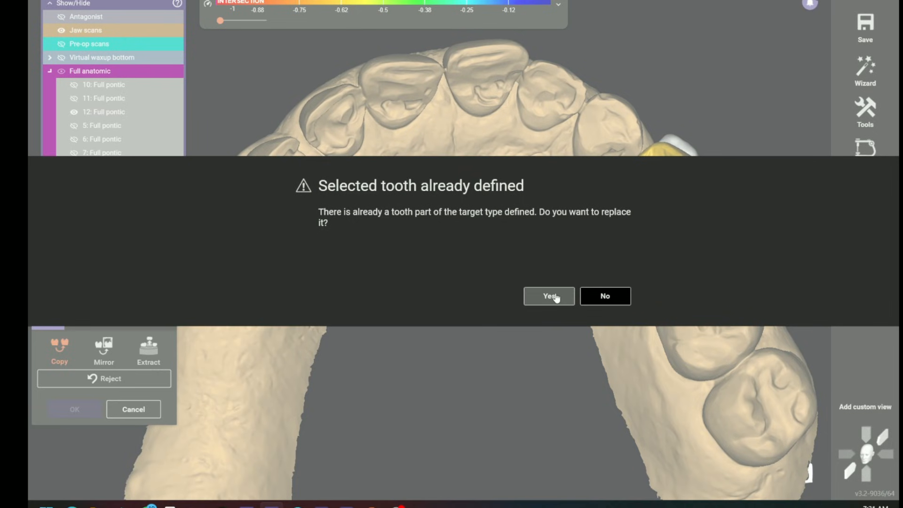
{"action": "left_click", "coordinate": [549, 296]}
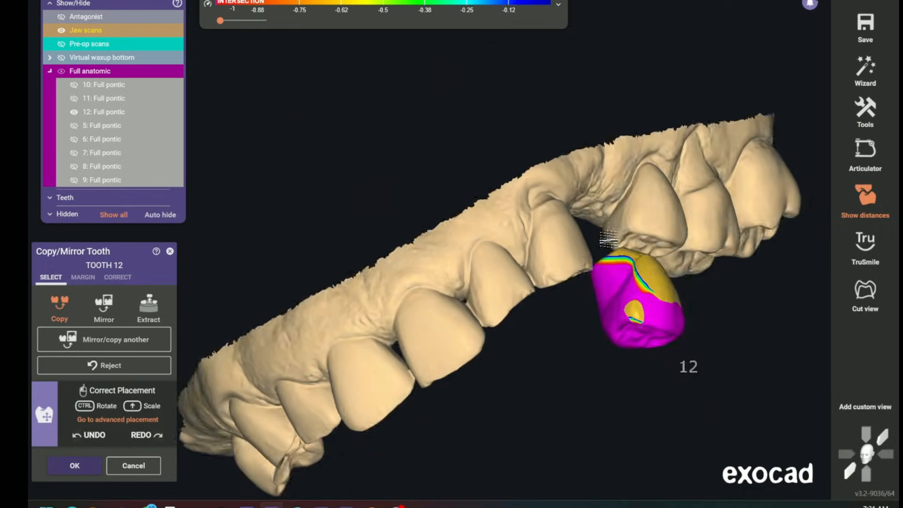
Try to fit the copied tooth into the tooth 12 gap from the buccal and occlusal sides, and reject the copy
{"action": "left_click_drag", "start_coordinate": [514, 317], "coordinate": [474, 260]}
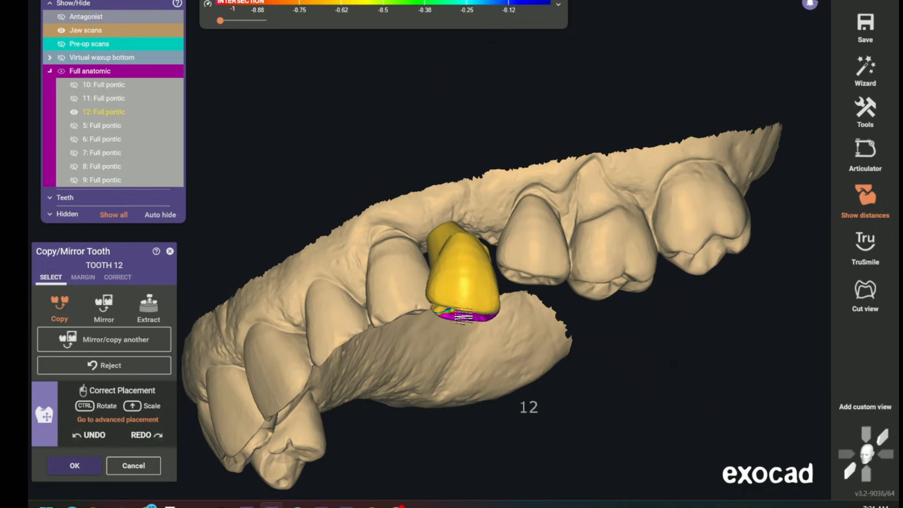
{"action": "left_click_drag", "start_coordinate": [464, 312], "coordinate": [475, 310], "text": "ctrl"}
{"action": "right_click_drag", "start_coordinate": [476, 296], "coordinate": [476, 306]}
{"action": "mouse_move", "coordinate": [477, 318]}
{"action": "left_mouse_down", "text": "ctrl"}
{"action": "mouse_move", "coordinate": [486, 320]}
{"action": "mouse_move", "coordinate": [476, 327]}
{"action": "left_mouse_up", "text": "ctrl"}
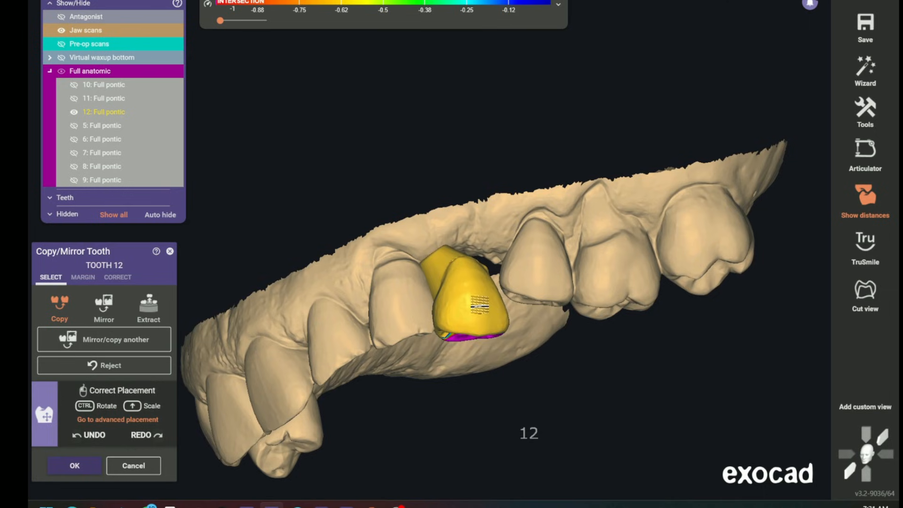
{"action": "right_click_drag", "start_coordinate": [480, 306], "coordinate": [421, 101]}
{"action": "left_click_drag", "start_coordinate": [423, 102], "coordinate": [426, 118], "text": "ctrl"}
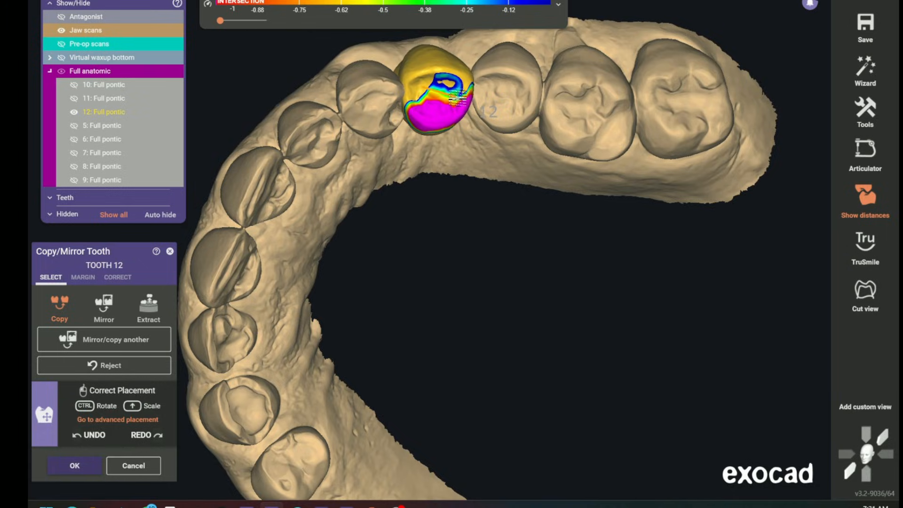
{"action": "right_click_drag", "start_coordinate": [446, 115], "coordinate": [454, 282]}
{"action": "left_click_drag", "start_coordinate": [461, 321], "coordinate": [470, 319], "text": "ctrl"}
{"action": "right_click_drag", "start_coordinate": [472, 314], "coordinate": [479, 109]}
{"action": "scroll", "coordinate": [504, 340], "scroll_direction": "down", "scroll_amount": 3}
{"action": "right_click_drag", "start_coordinate": [504, 340], "coordinate": [570, 310]}
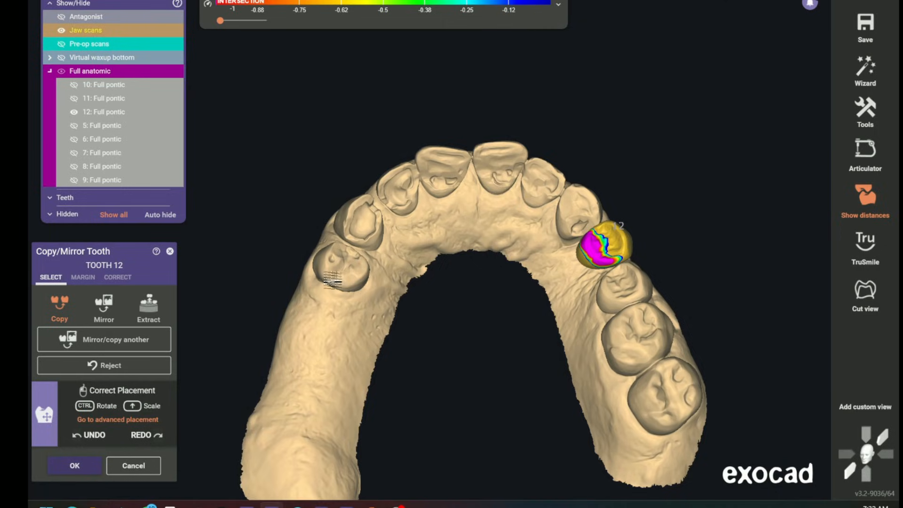
{"action": "left_click", "coordinate": [113, 372]}
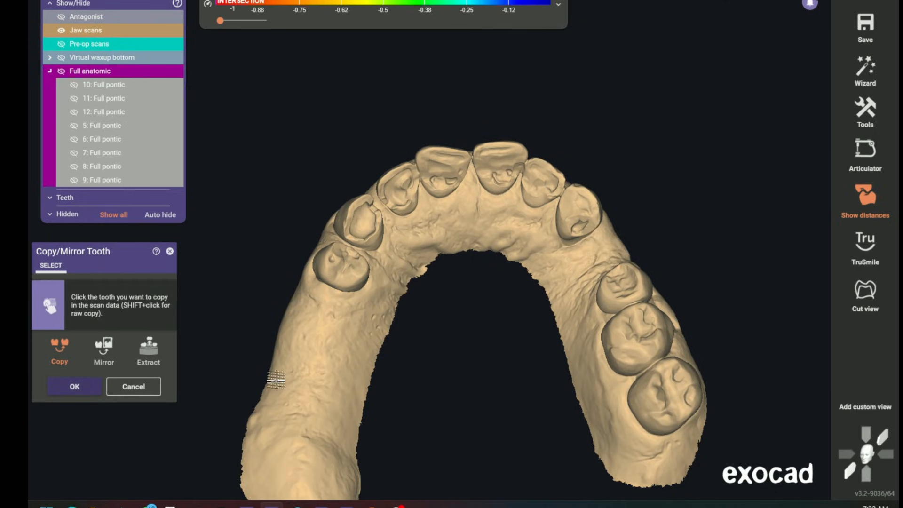
Mirror the scanned tooth 5 from the jaw scan to the tooth 12 gap, assigning it to tooth number 12
{"action": "right_click_drag", "start_coordinate": [483, 316], "coordinate": [493, 309]}
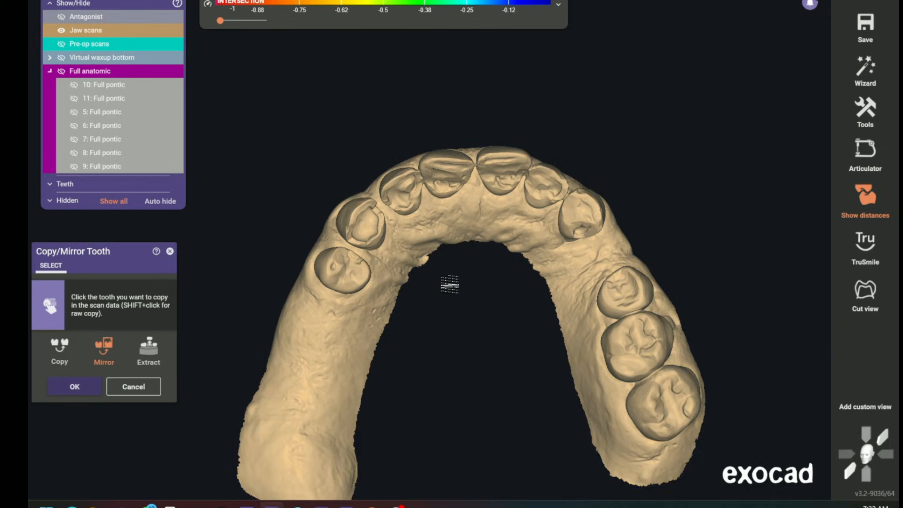
{"action": "scroll", "coordinate": [439, 276], "scroll_direction": "up", "scroll_amount": 3}
{"action": "left_click", "coordinate": [312, 268]}
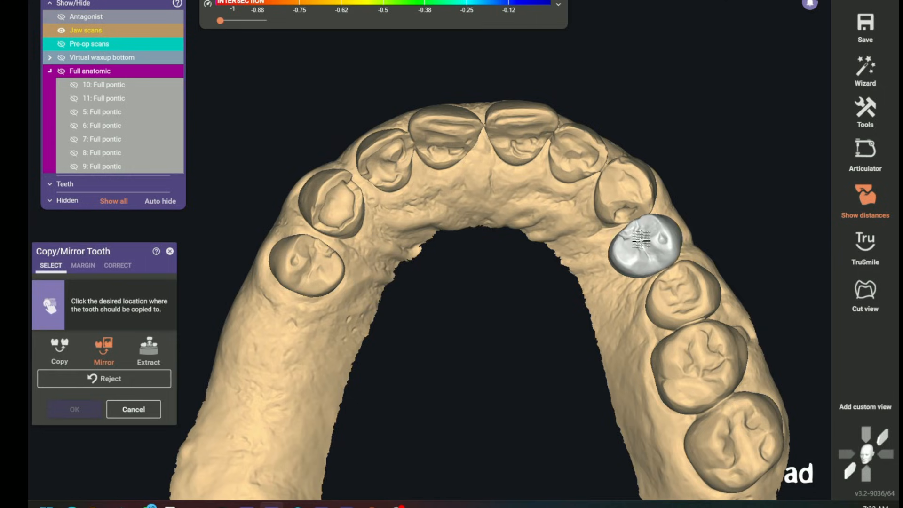
{"action": "left_click", "coordinate": [641, 241]}
{"action": "left_click", "coordinate": [315, 345]}
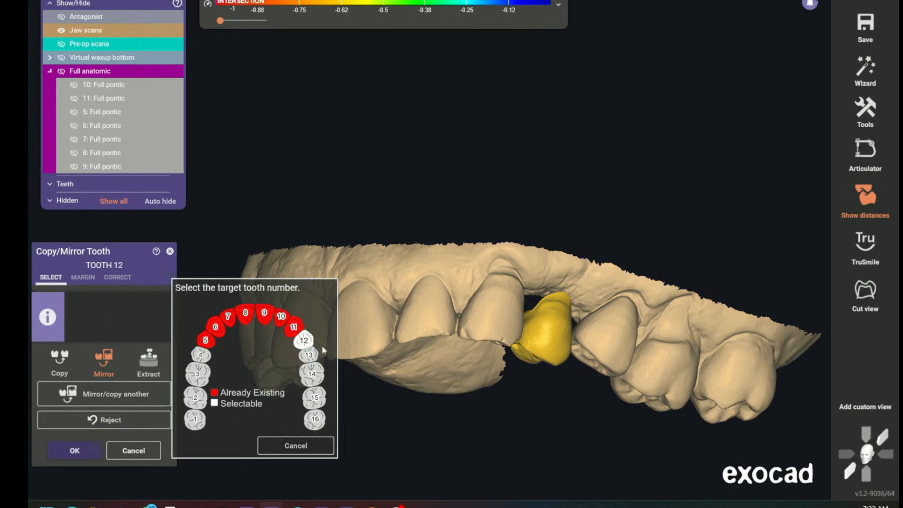
Try to position the mirrored scan tooth in the tooth 12 gap, show all full anatomic models, and reject the mirrored tooth
{"action": "right_click_drag", "start_coordinate": [564, 358], "coordinate": [563, 356]}
{"action": "left_click_drag", "start_coordinate": [462, 361], "coordinate": [465, 355]}
{"action": "right_click_drag", "start_coordinate": [491, 365], "coordinate": [443, 276]}
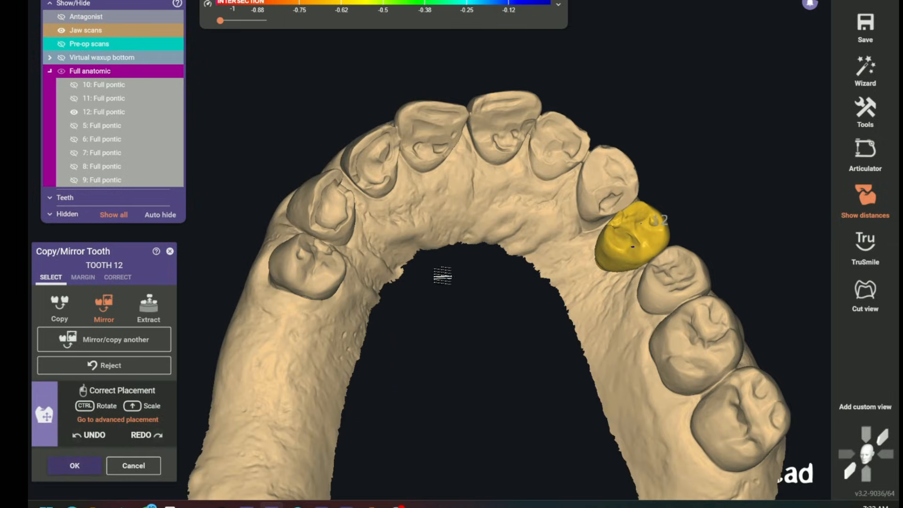
{"action": "left_click", "coordinate": [62, 71]}
{"action": "left_click", "coordinate": [133, 367]}
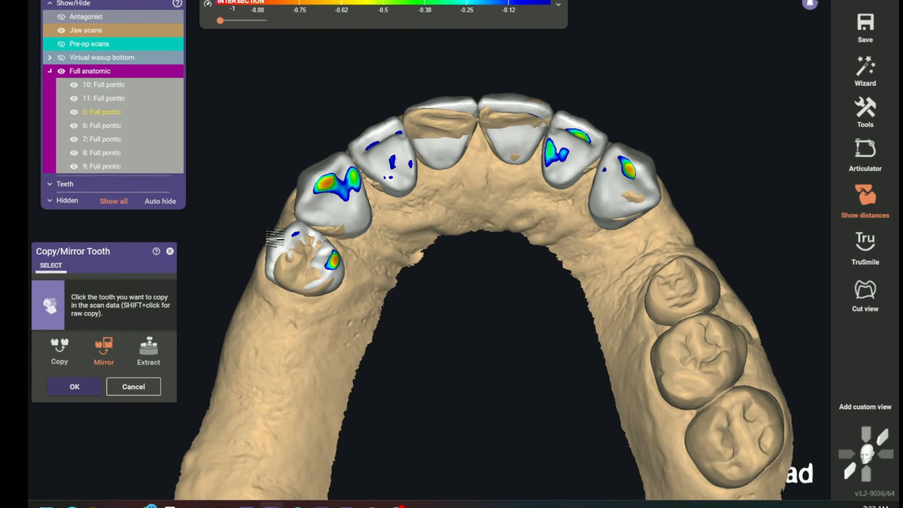
Mirror the full pontic model of tooth 5 to the tooth 12 gap, assign it to number 12, and adjust its placement
{"action": "left_click", "coordinate": [277, 241]}
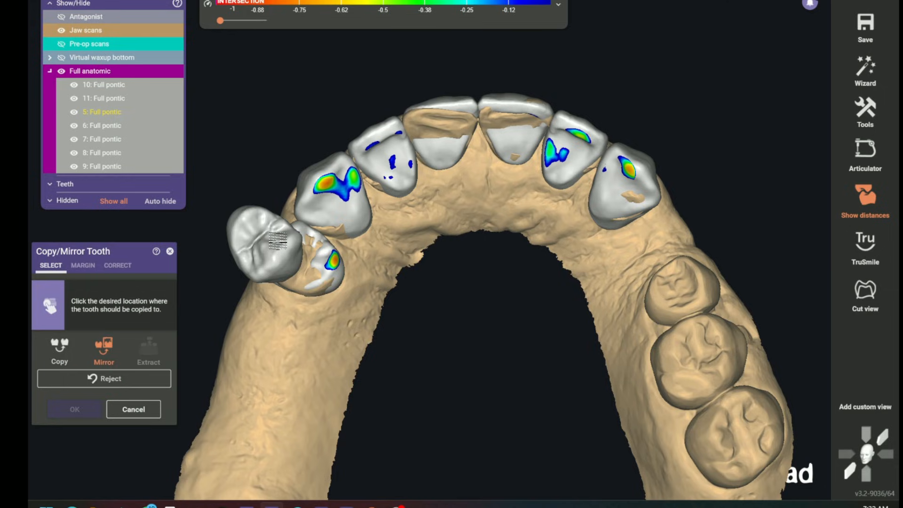
{"action": "left_click", "coordinate": [279, 242]}
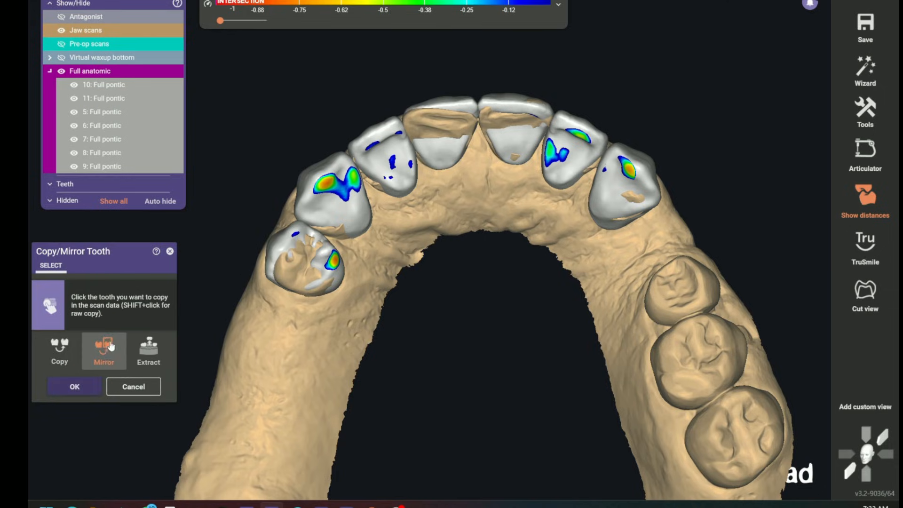
{"action": "left_click", "coordinate": [279, 244]}
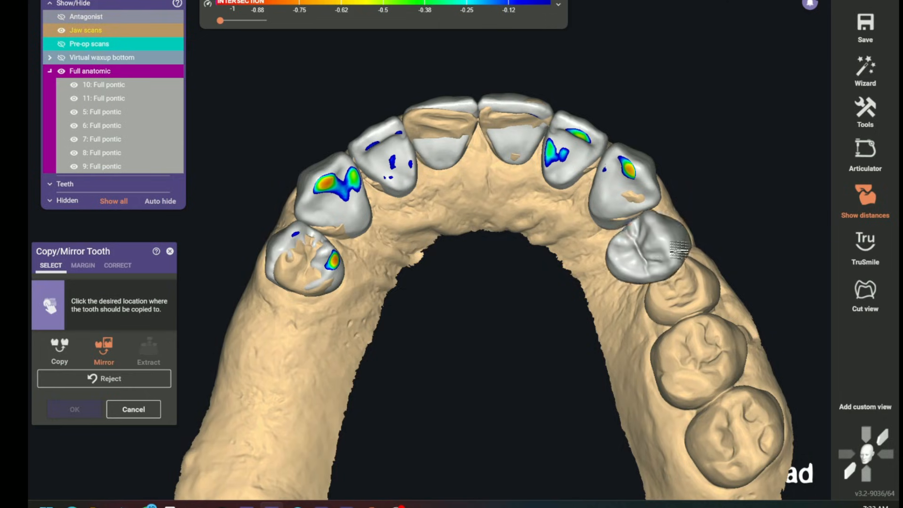
{"action": "left_click", "coordinate": [668, 242]}
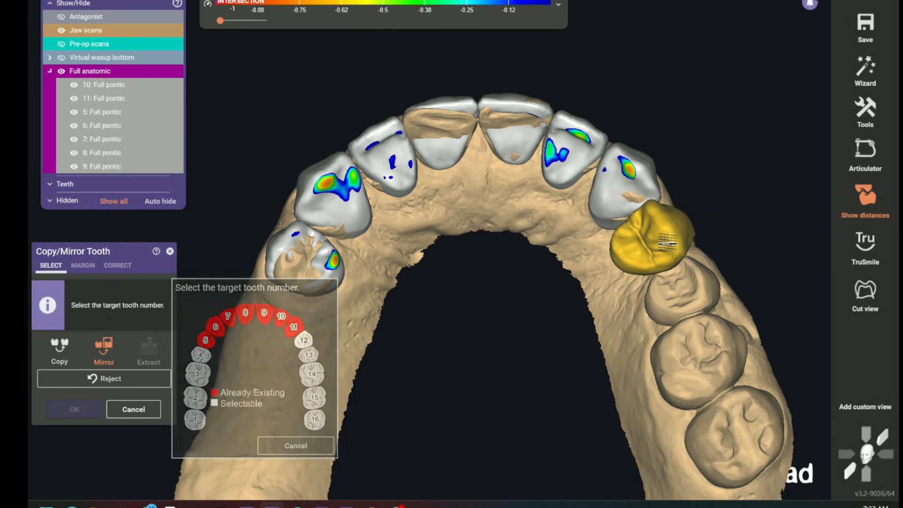
{"action": "left_click", "coordinate": [304, 341]}
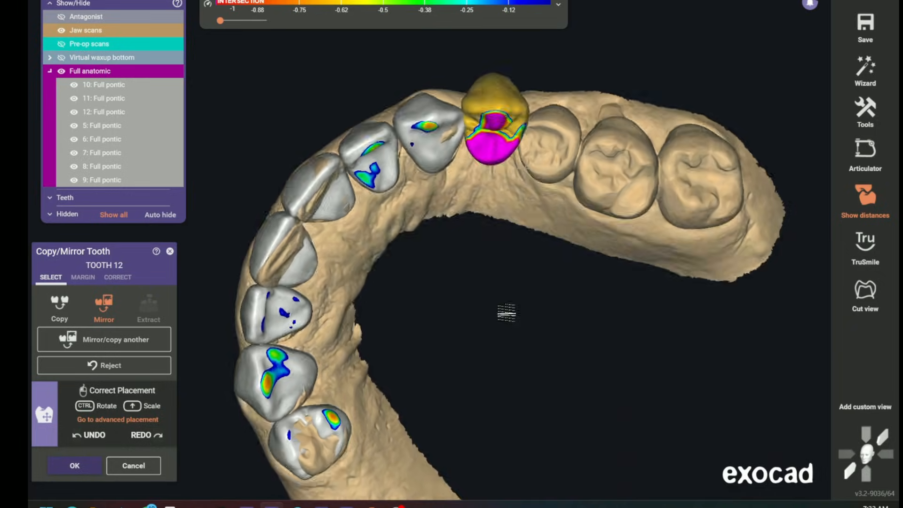
{"action": "right_click_drag", "start_coordinate": [483, 168], "coordinate": [504, 148]}
{"action": "left_click_drag", "start_coordinate": [510, 143], "coordinate": [472, 120]}
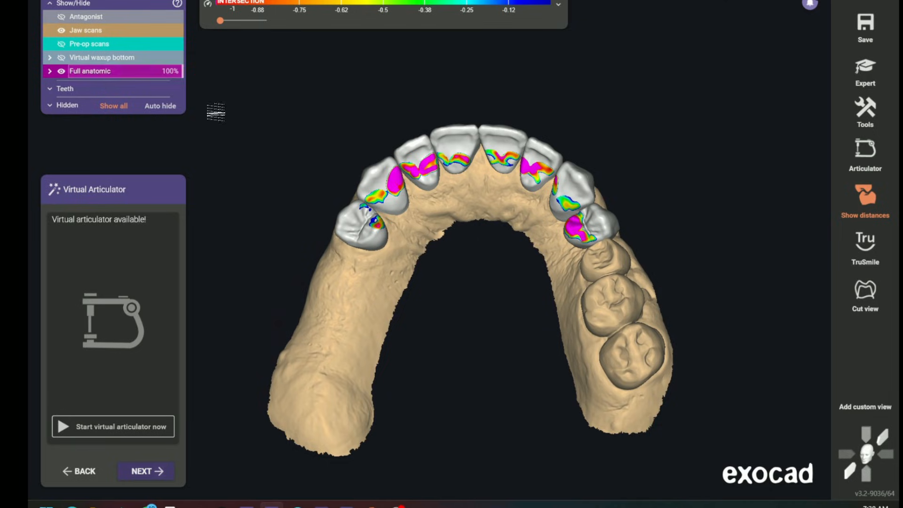
Hide the full anatomic models, switch to expert mode, and set up Add/Remove Mesh with Extra jaw scan as the mesh type
{"action": "left_click", "coordinate": [62, 71]}
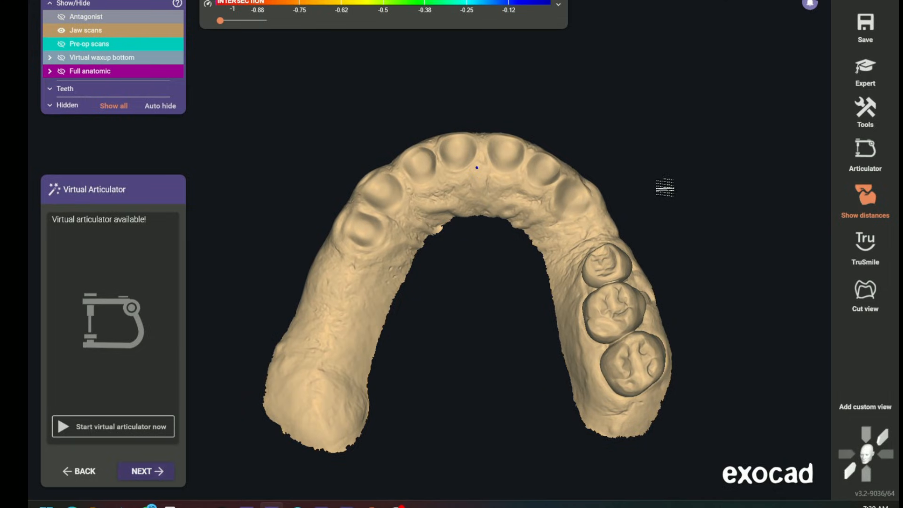
{"action": "scroll", "coordinate": [666, 188], "scroll_direction": "up", "scroll_amount": 3}
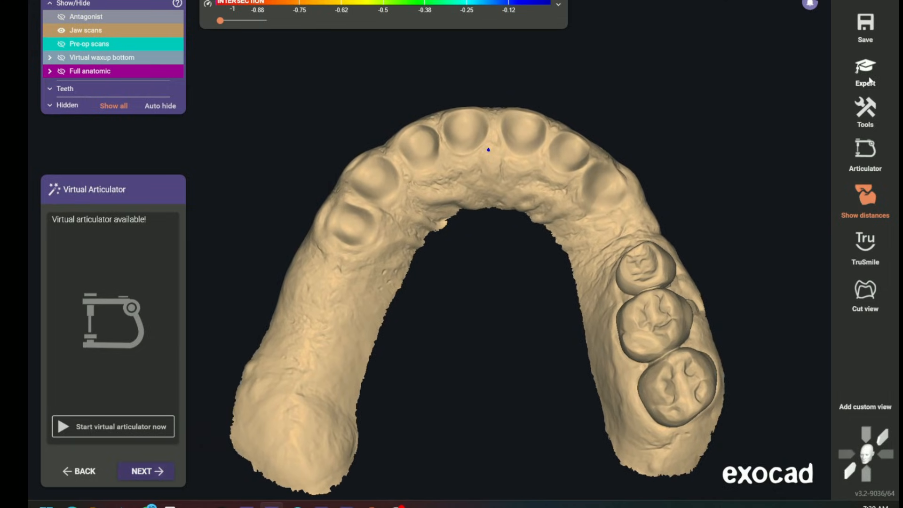
{"action": "left_click", "coordinate": [868, 79]}
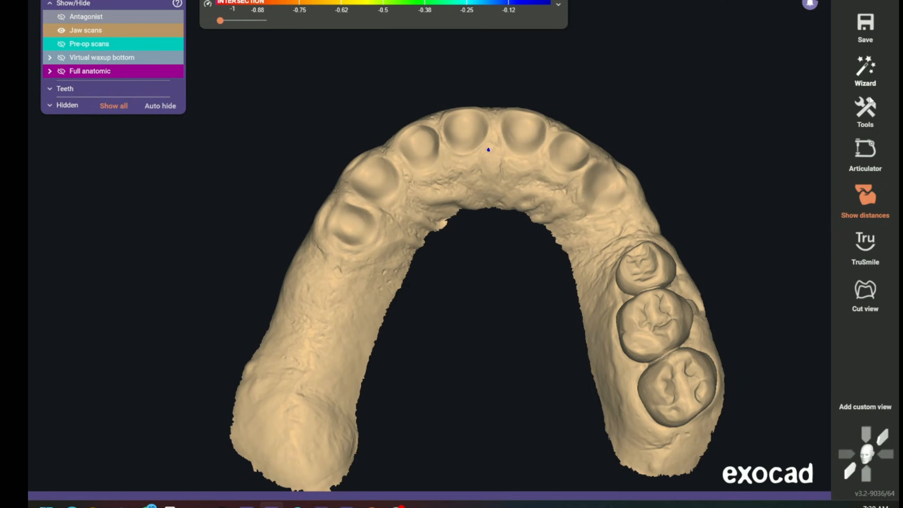
{"action": "left_click", "coordinate": [867, 109]}
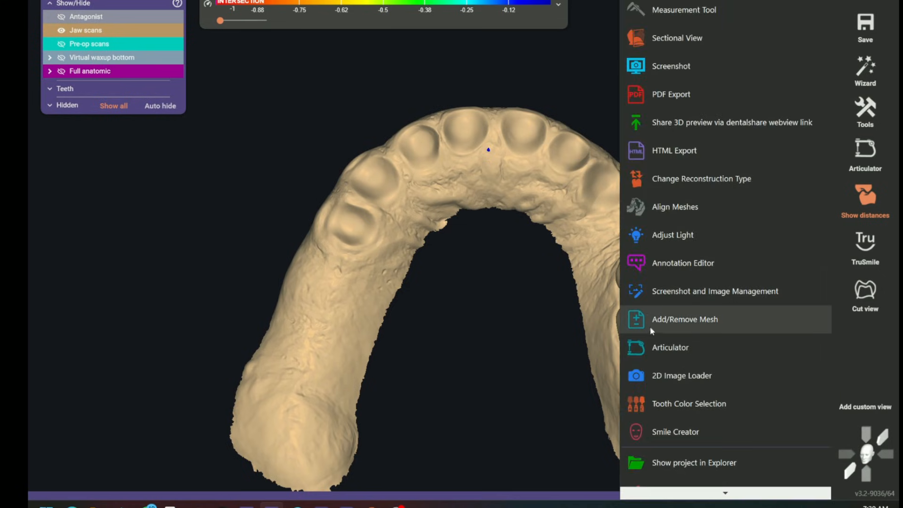
{"action": "left_click", "coordinate": [707, 323]}
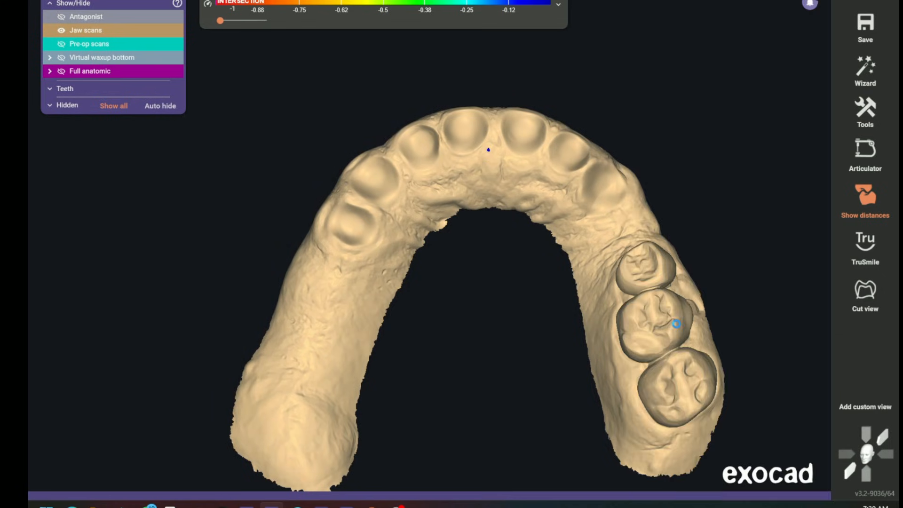
{"action": "left_click", "coordinate": [82, 297]}
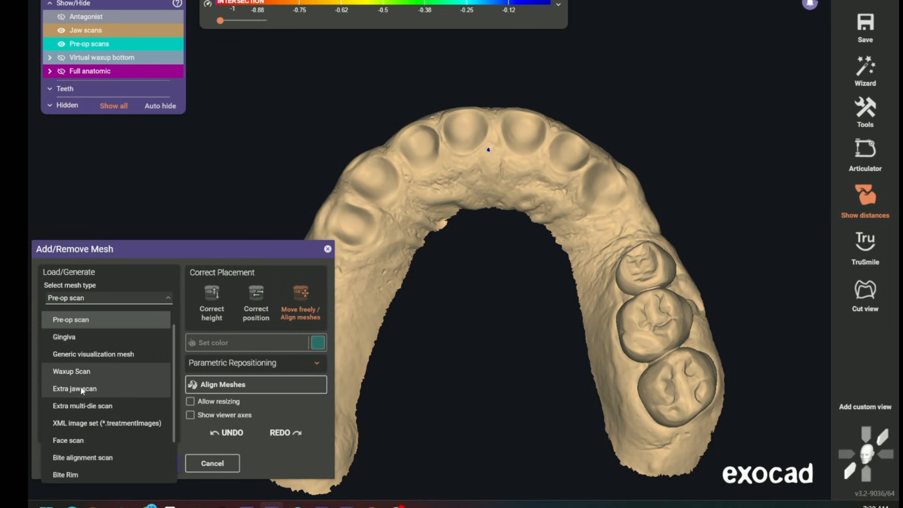
{"action": "left_click", "coordinate": [83, 389]}
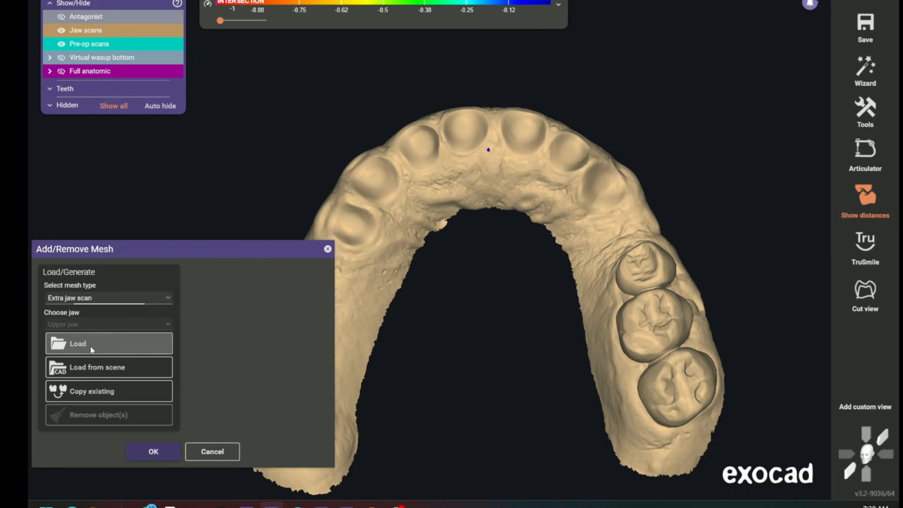
Load uPPER.stl as an extra jaw scan stored relative to the scan data, and compare it with the current jaw scan
{"action": "left_click", "coordinate": [91, 348]}
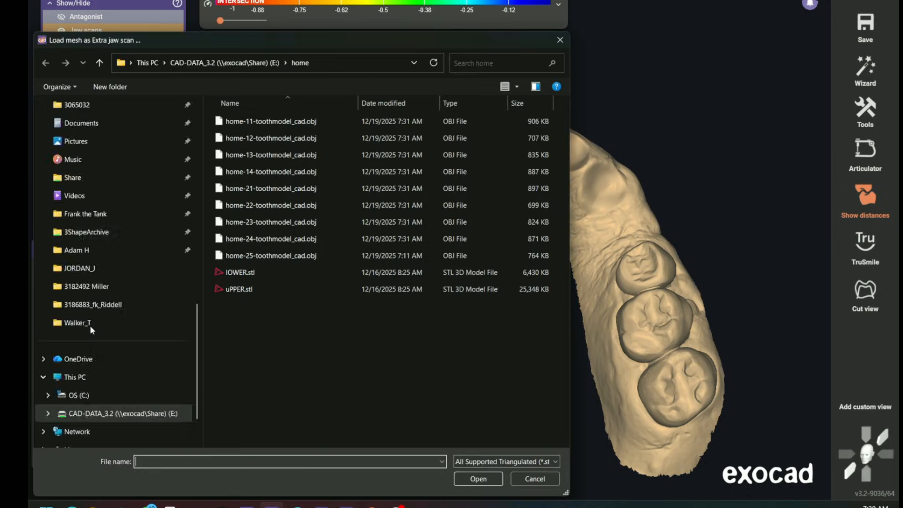
{"action": "left_click", "coordinate": [246, 294]}
{"action": "left_click", "coordinate": [478, 479]}
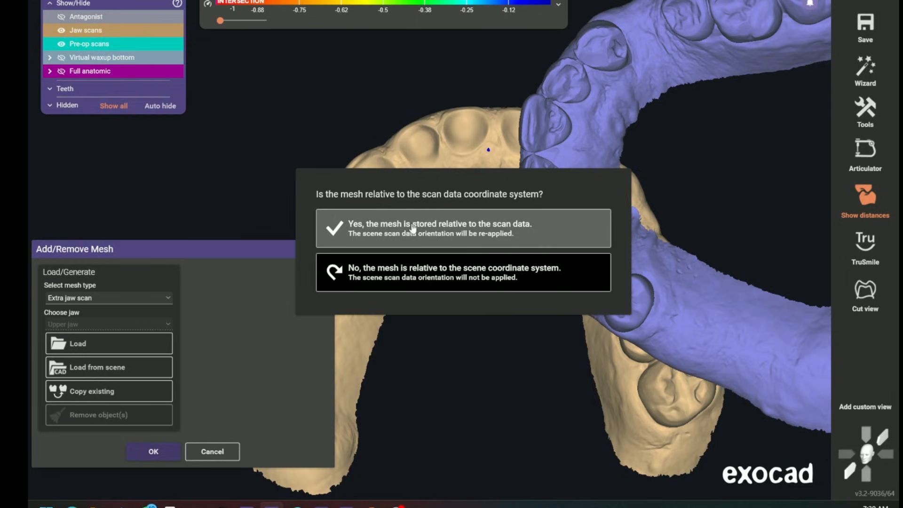
{"action": "left_click", "coordinate": [458, 236]}
{"action": "mouse_move", "coordinate": [475, 242]}
{"action": "right_mouse_down"}
{"action": "mouse_move", "coordinate": [475, 287]}
{"action": "mouse_move", "coordinate": [472, 239]}
{"action": "right_mouse_up"}
{"action": "left_click", "coordinate": [174, 451]}
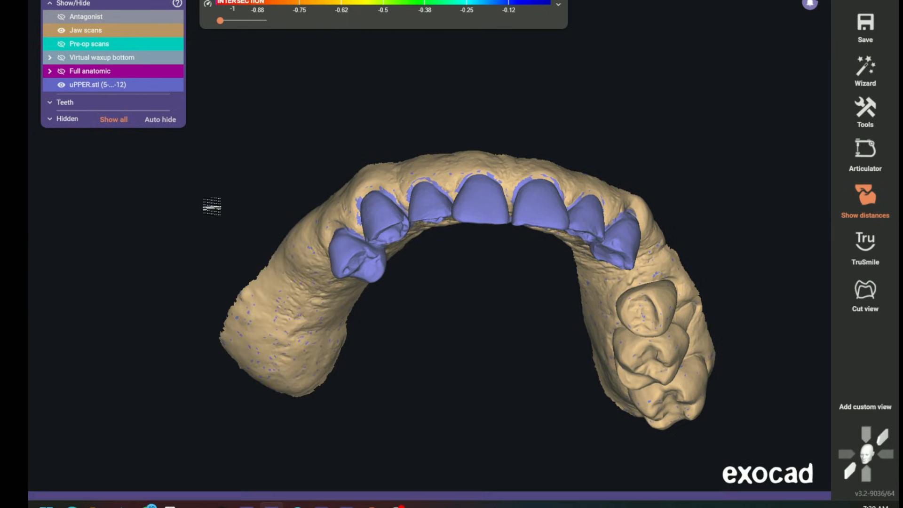
{"action": "left_click", "coordinate": [82, 85]}
{"action": "left_click_drag", "start_coordinate": [82, 86], "coordinate": [233, 86]}
{"action": "right_click_drag", "start_coordinate": [465, 354], "coordinate": [473, 361]}
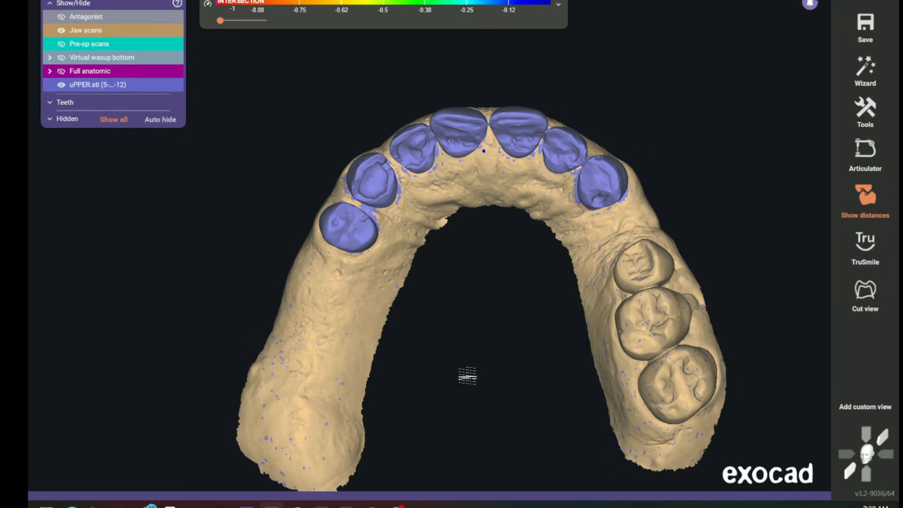
Align the extra upper scan to the jaw scan in Scan Alignment using matching points on the palate of both scans
{"action": "mouse_move", "coordinate": [447, 498]}
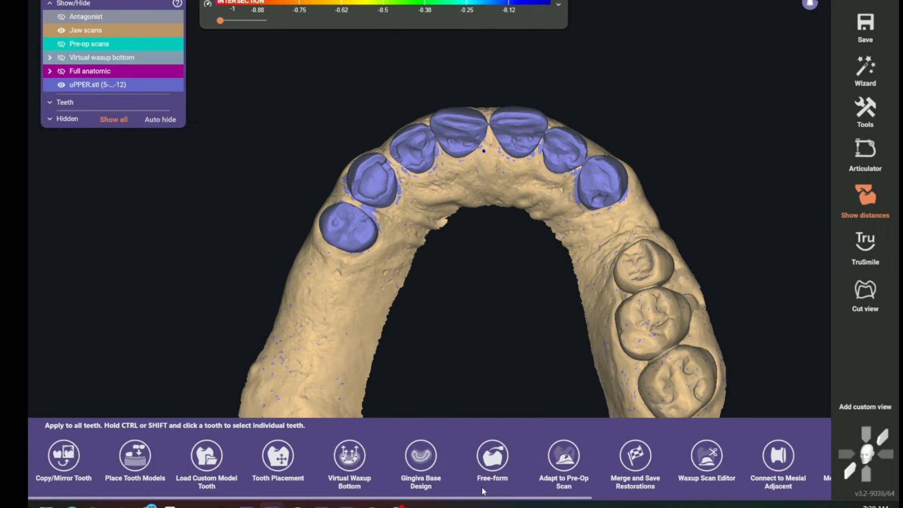
{"action": "scroll", "coordinate": [484, 491], "scroll_direction": "right", "scroll_amount": 5}
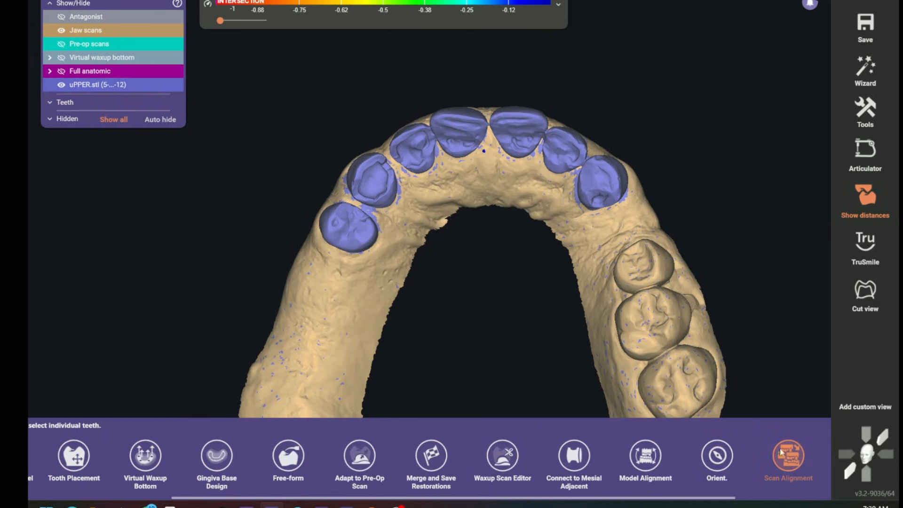
{"action": "left_click", "coordinate": [787, 461]}
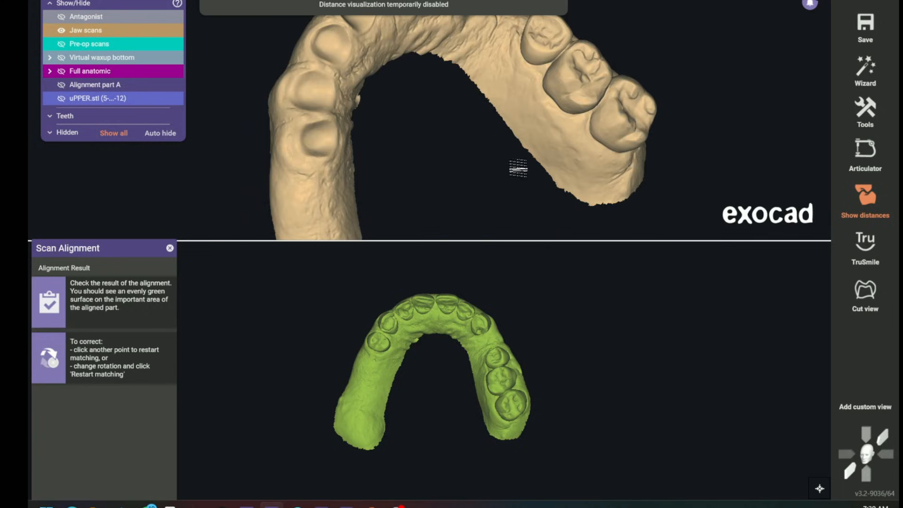
{"action": "right_click_drag", "start_coordinate": [518, 169], "coordinate": [512, 167]}
{"action": "middle_click_drag", "start_coordinate": [520, 188], "coordinate": [562, 224]}
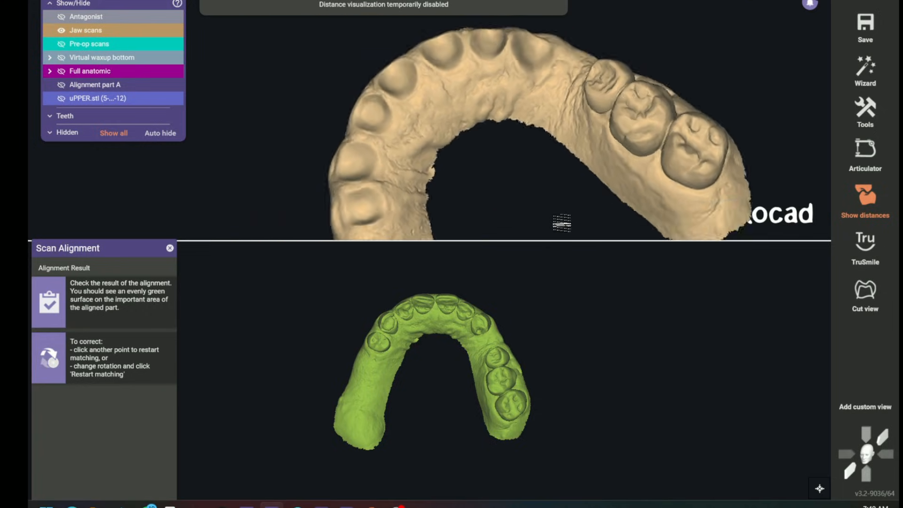
{"action": "right_click_drag", "start_coordinate": [563, 224], "coordinate": [564, 226]}
{"action": "right_click_drag", "start_coordinate": [452, 384], "coordinate": [451, 382]}
{"action": "scroll", "coordinate": [441, 350], "scroll_direction": "up", "scroll_amount": 5}
{"action": "scroll", "coordinate": [441, 349], "scroll_direction": "up", "scroll_amount": 5}
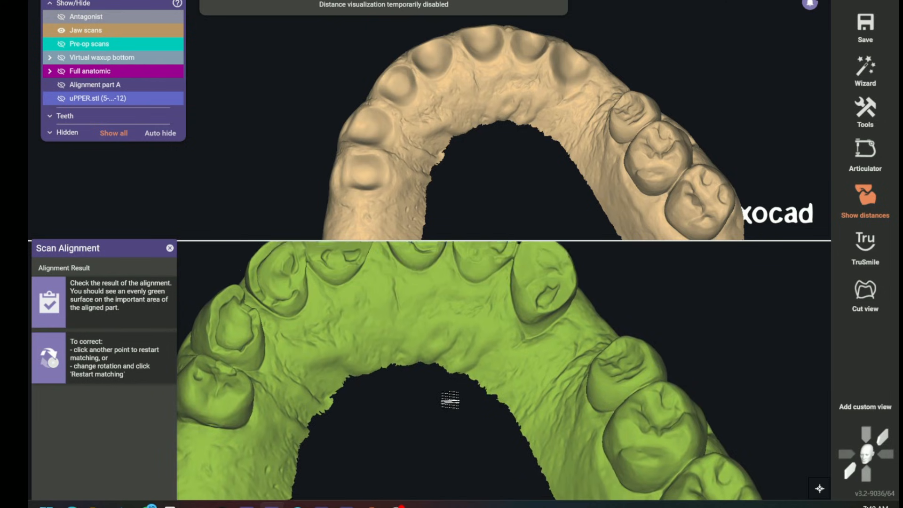
{"action": "scroll", "coordinate": [521, 138], "scroll_direction": "up", "scroll_amount": 5}
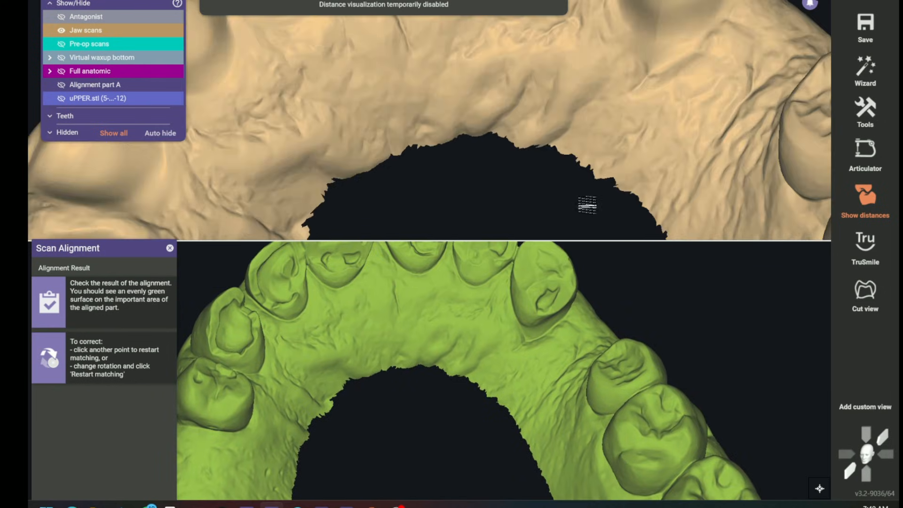
{"action": "scroll", "coordinate": [452, 323], "scroll_direction": "up", "scroll_amount": 5}
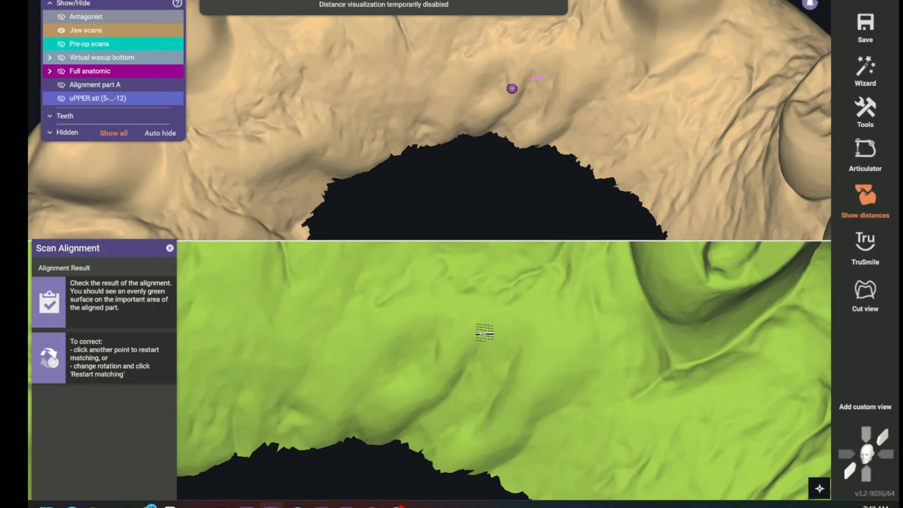
{"action": "left_click", "coordinate": [445, 366]}
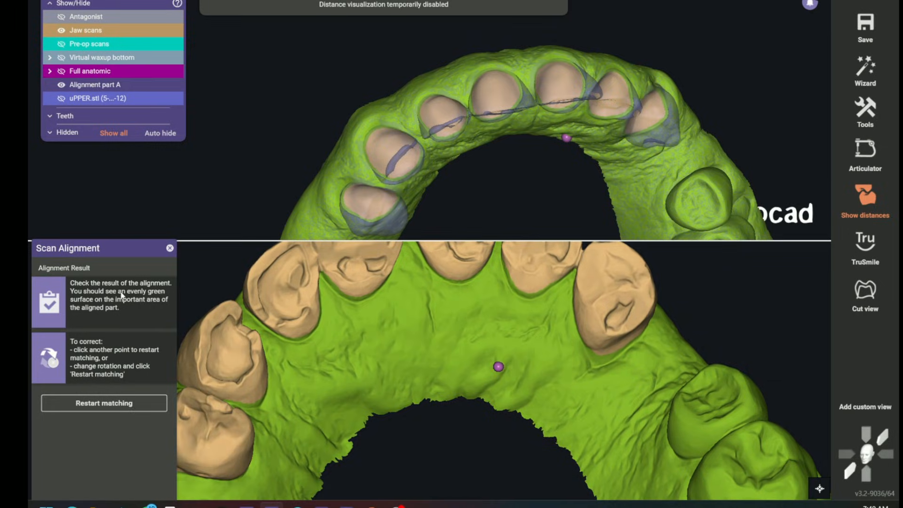
Accept the scan alignment and replace the whole primary jaw scan data with the newly loaded scan
{"action": "left_click_drag", "start_coordinate": [115, 253], "coordinate": [120, 134]}
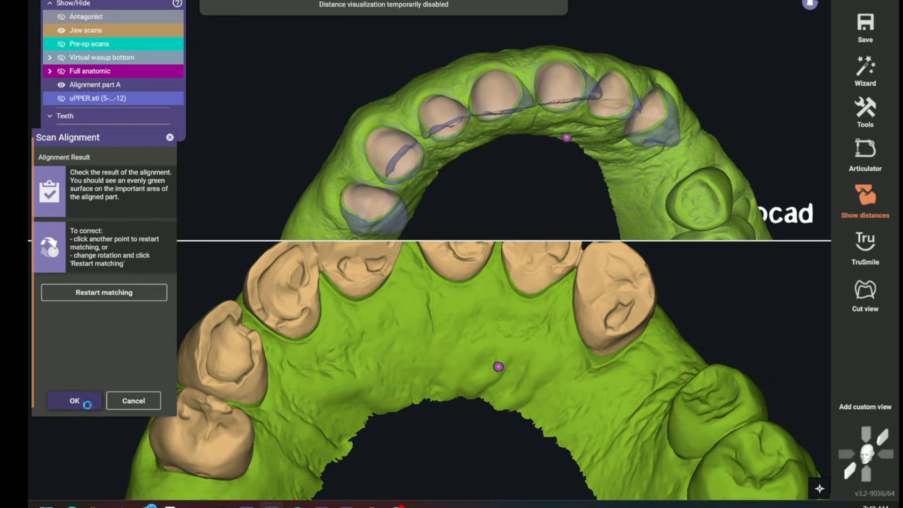
{"action": "left_click", "coordinate": [88, 406]}
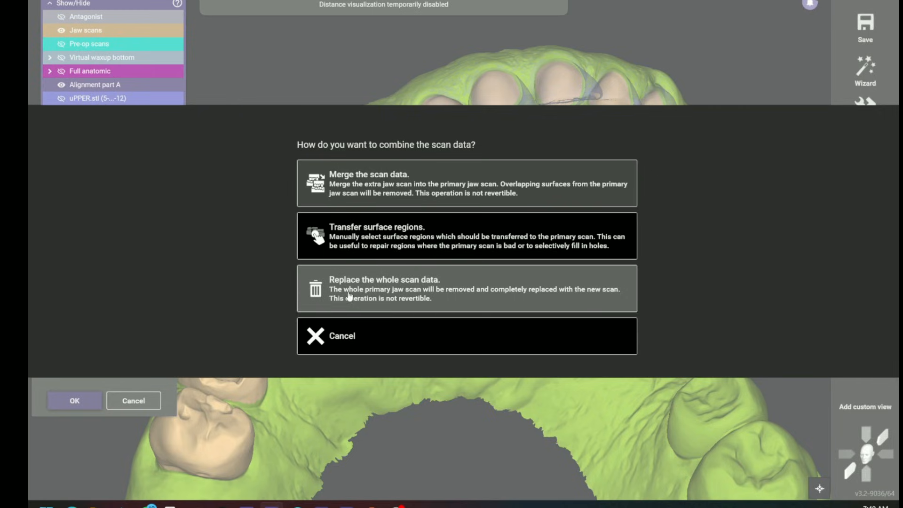
{"action": "left_click", "coordinate": [407, 298]}
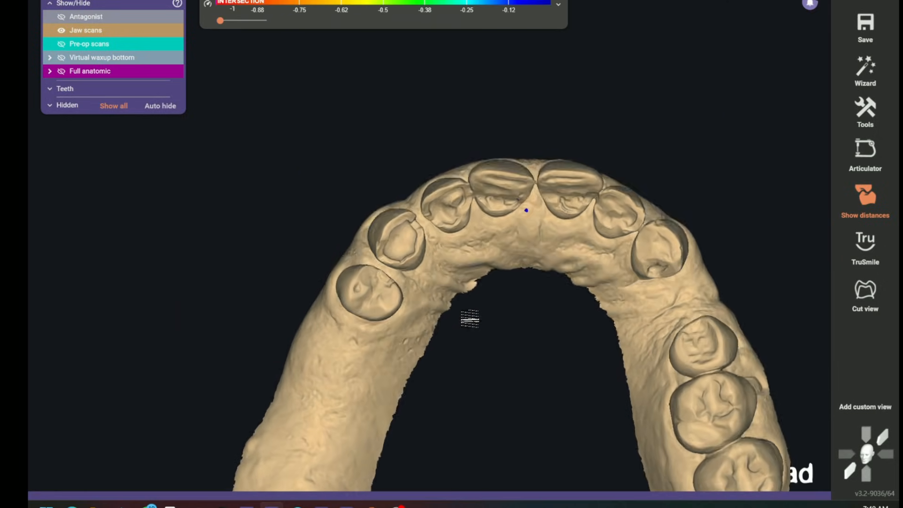
Show the full anatomic models at 50% opacity and compare them with the replaced jaw scan from the occlusal side
{"action": "left_click", "coordinate": [127, 71]}
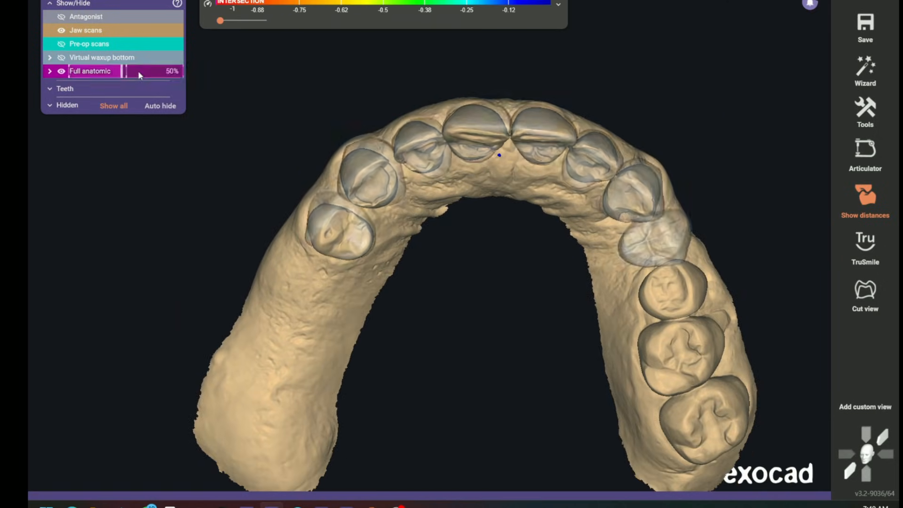
{"action": "right_click_drag", "start_coordinate": [495, 245], "coordinate": [494, 247]}
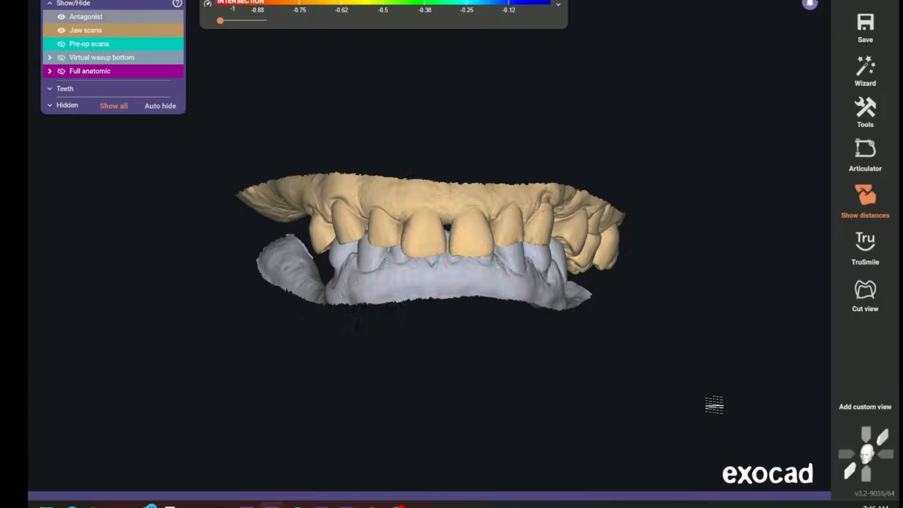
Inspect the upper jaw scan against the antagonist from the side, occlusal and front views
{"action": "key", "text": "KP_4"}
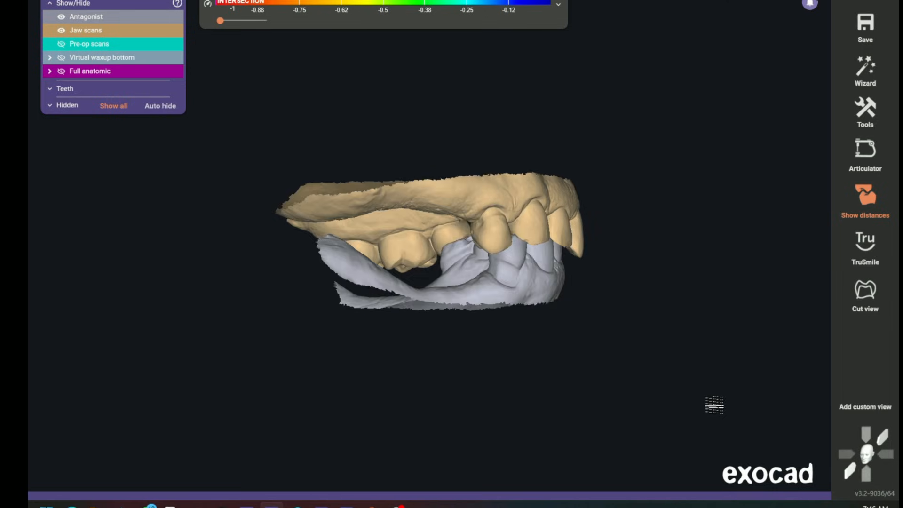
{"action": "key", "text": "KP_2"}
{"action": "key", "text": "KP_8"}
{"action": "key", "text": "KP_5"}
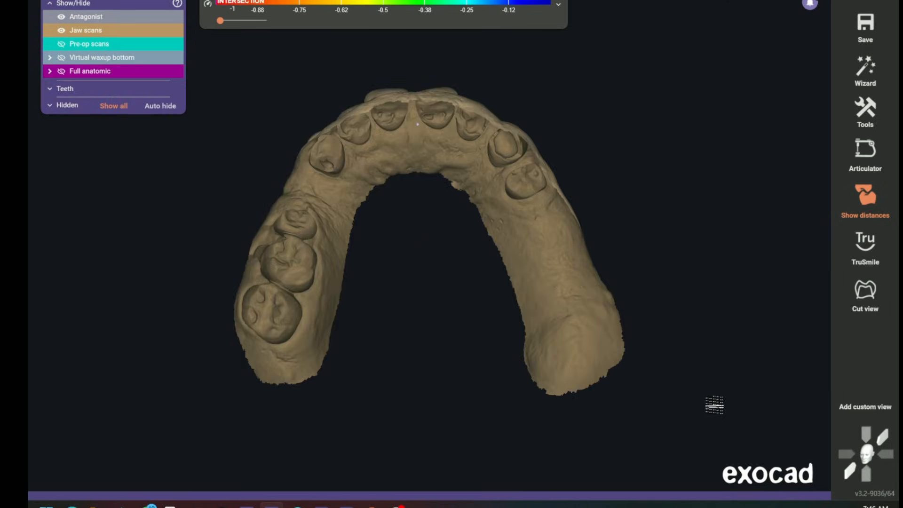
{"action": "key", "text": "KP_2"}
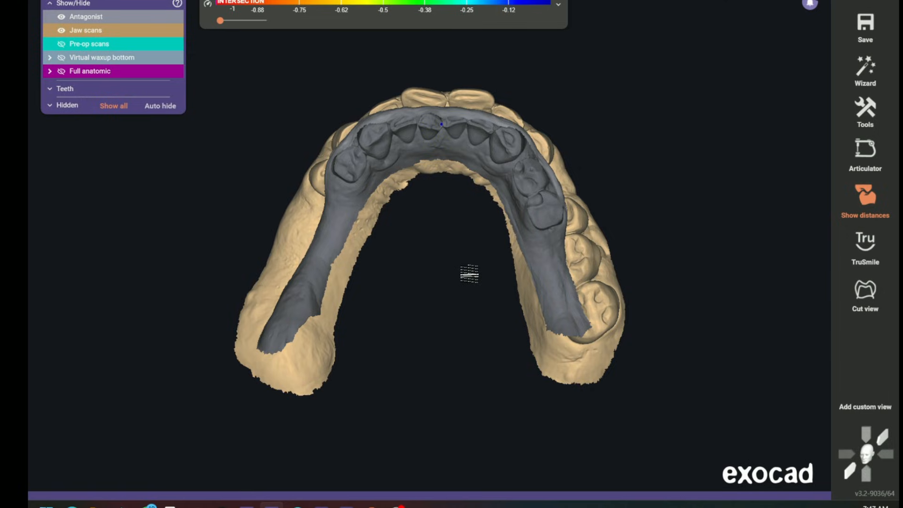
{"action": "key", "text": "KP_5"}
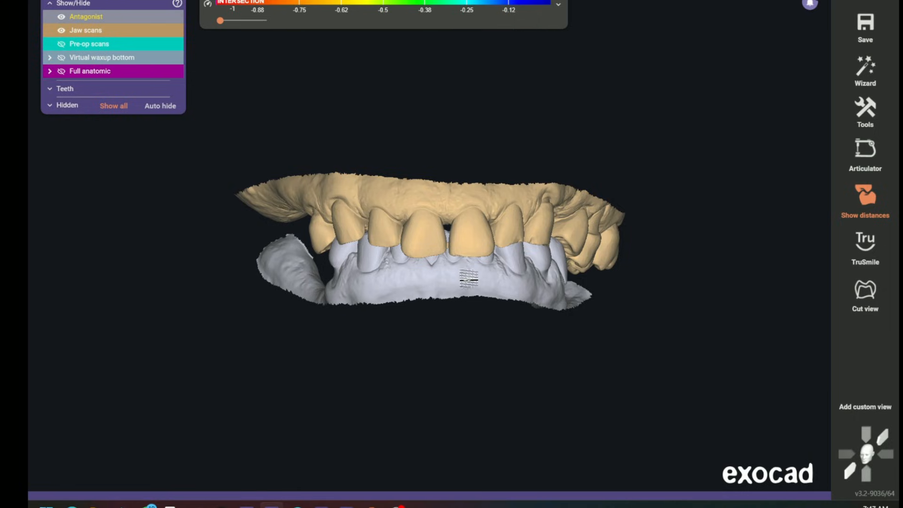
{"action": "right_click_drag", "start_coordinate": [469, 278], "coordinate": [566, 294]}
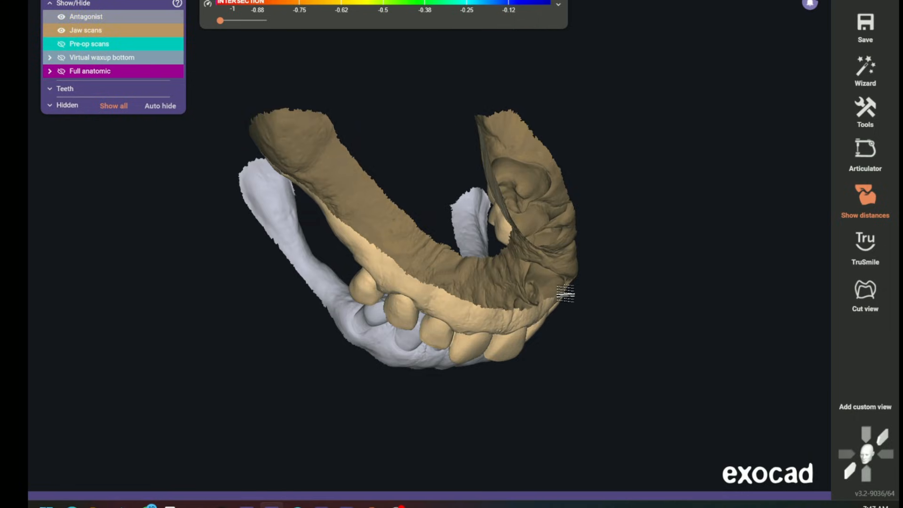
{"action": "key", "text": "KP_5"}
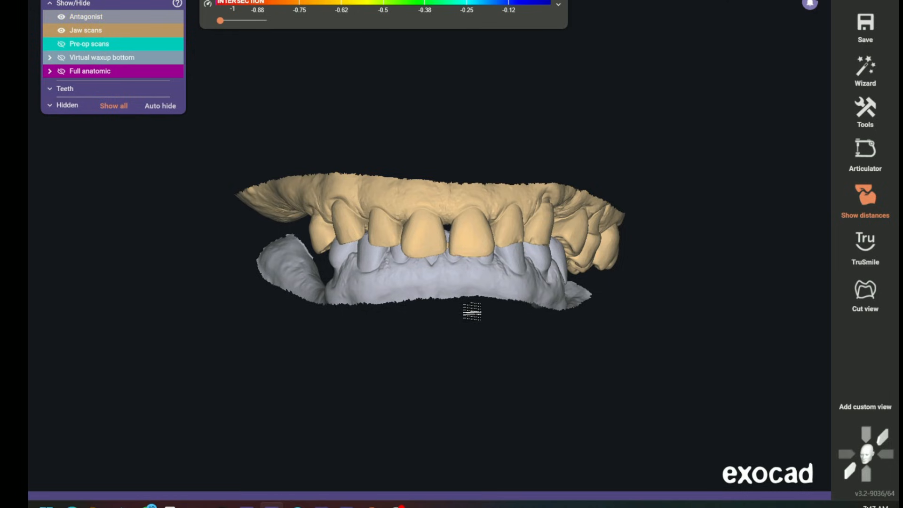
Hide the antagonist and inspect the upper jaw scan alone from the occlusal, both lateral and front views
{"action": "key", "text": "KP_2"}
{"action": "left_click", "coordinate": [61, 17]}
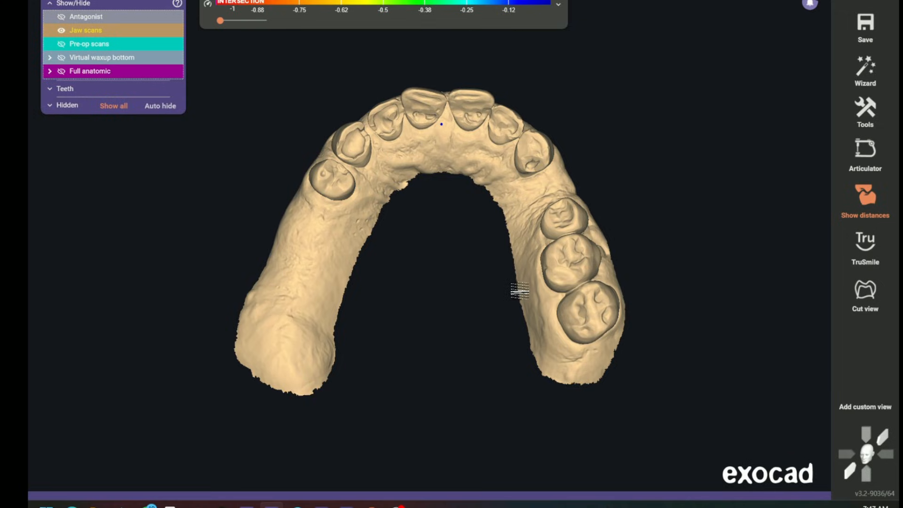
{"action": "key", "text": "KP_4"}
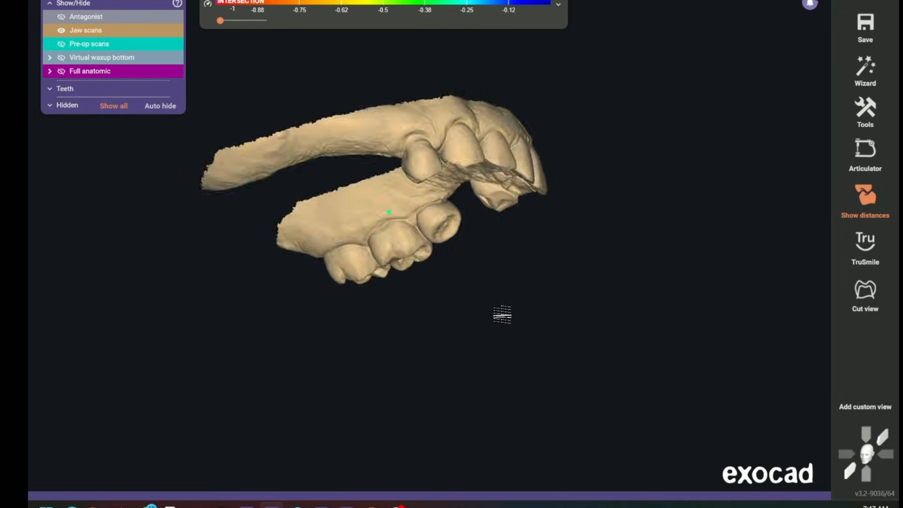
{"action": "key", "text": "KP_6"}
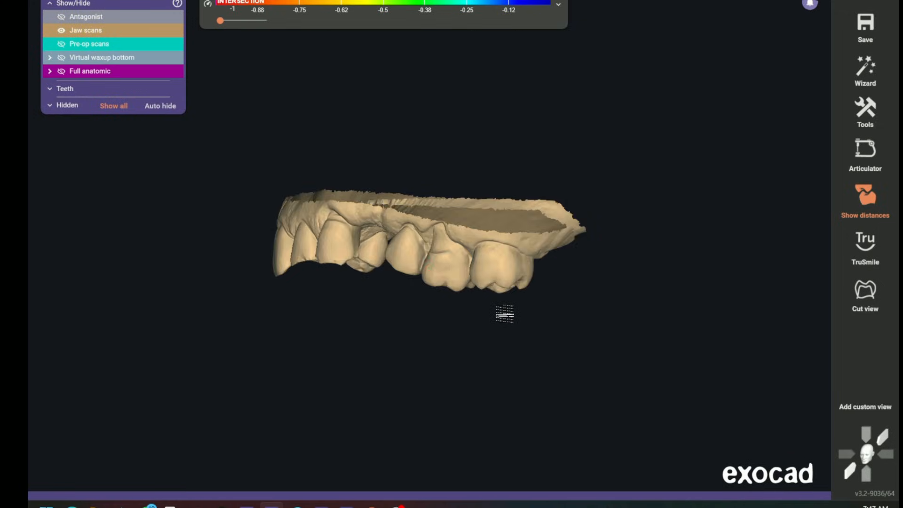
{"action": "key", "text": "KP_2"}
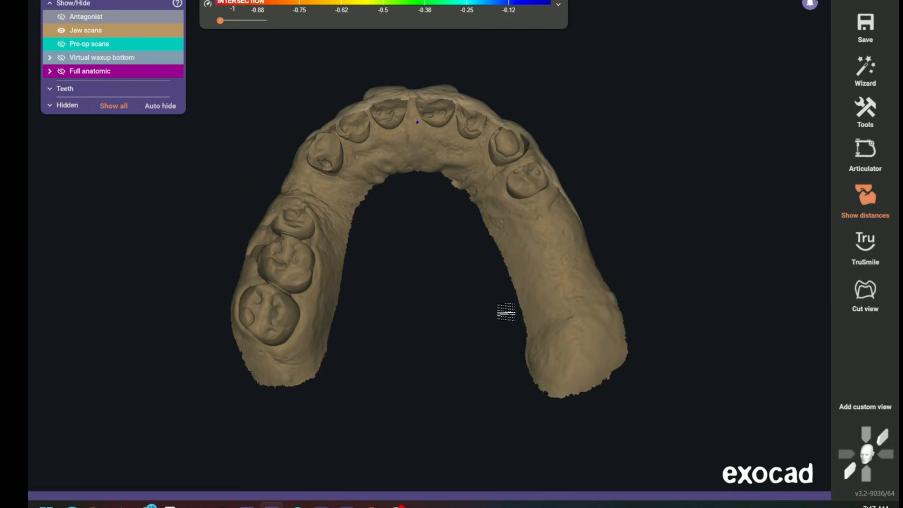
{"action": "key", "text": "KP_5"}
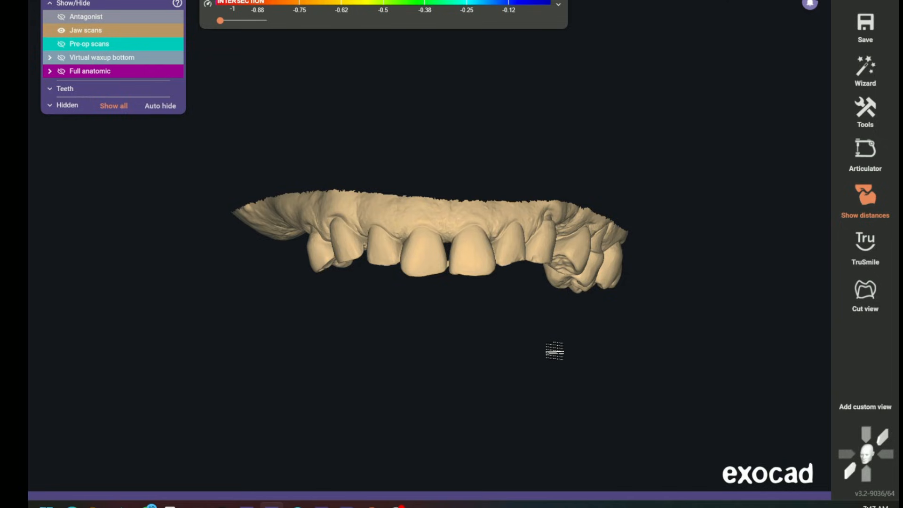
Display the millimetre grid over the upper jaw scan, align the front view to it, and add it as a custom view
{"action": "key", "text": "g"}
{"action": "key", "text": "g"}
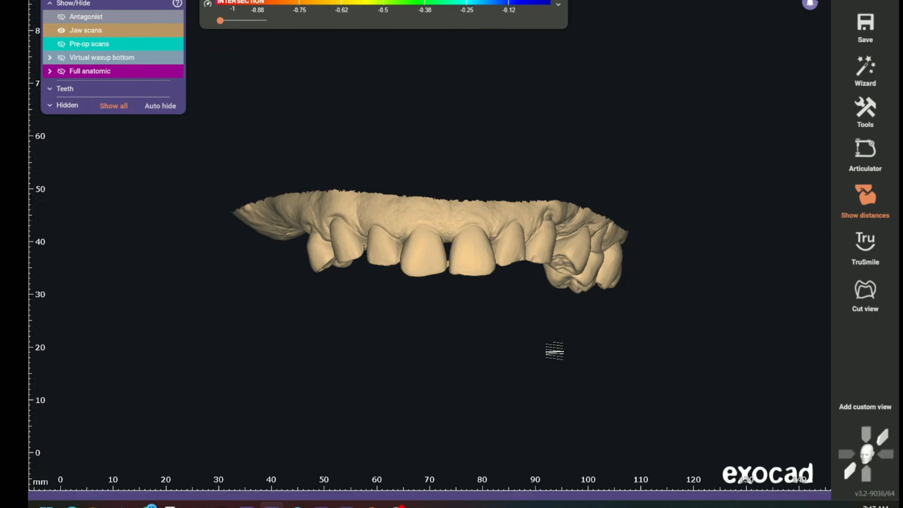
{"action": "middle_click_drag", "start_coordinate": [477, 305], "coordinate": [486, 328]}
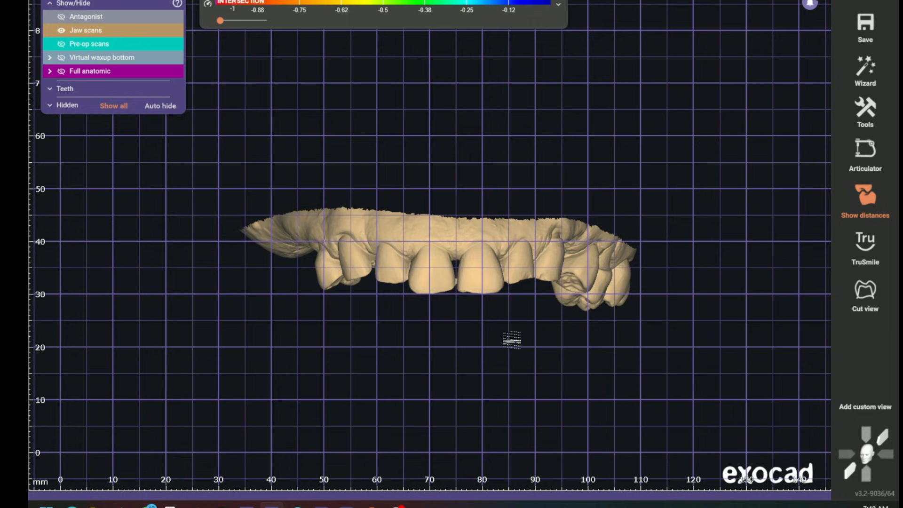
{"action": "right_click_drag", "start_coordinate": [512, 339], "coordinate": [480, 337]}
{"action": "left_click", "coordinate": [858, 408]}
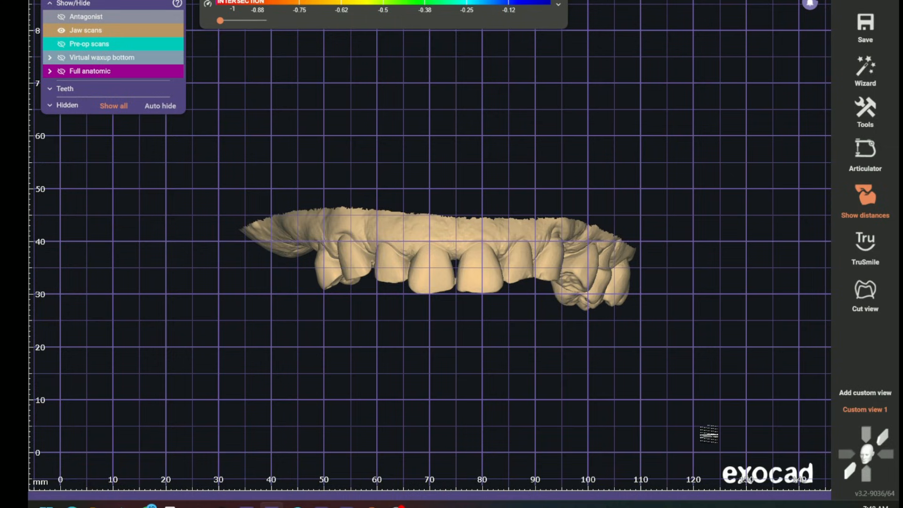
Add a second custom view from the occlusal side of the upper scan and switch between the two custom views
{"action": "right_click_drag", "start_coordinate": [689, 394], "coordinate": [519, 299]}
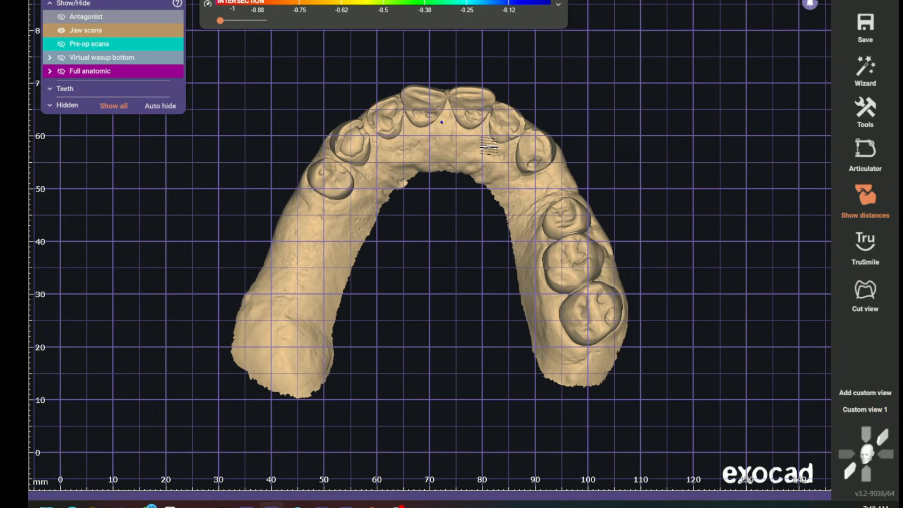
{"action": "middle_click_drag", "start_coordinate": [489, 196], "coordinate": [468, 194]}
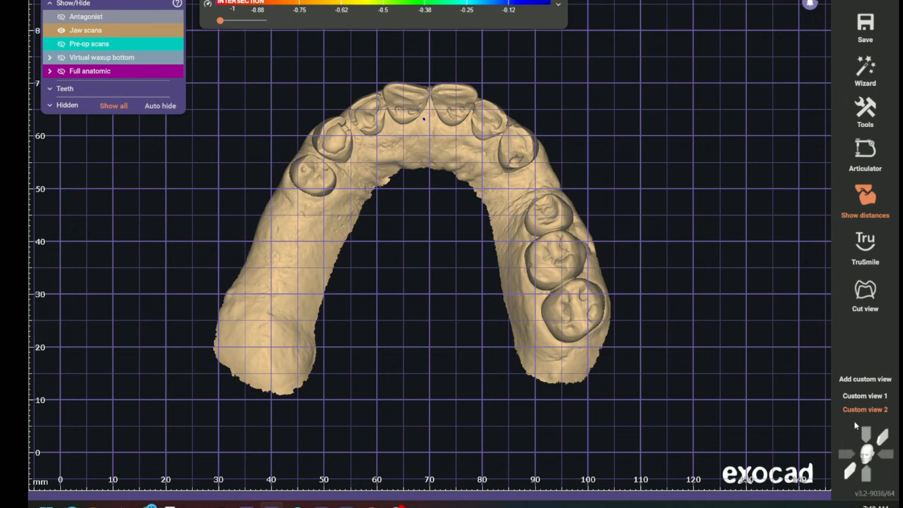
{"action": "left_click", "coordinate": [859, 396]}
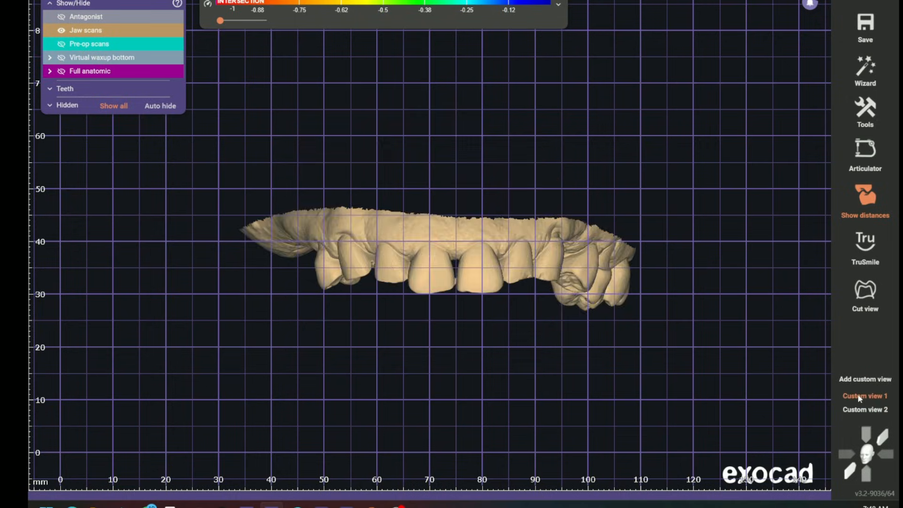
{"action": "left_click", "coordinate": [862, 410]}
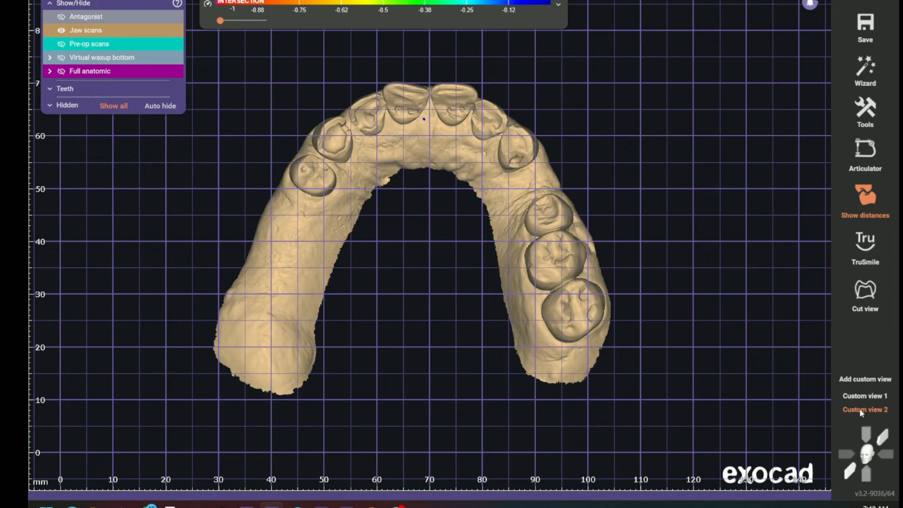
{"action": "left_click", "coordinate": [862, 398]}
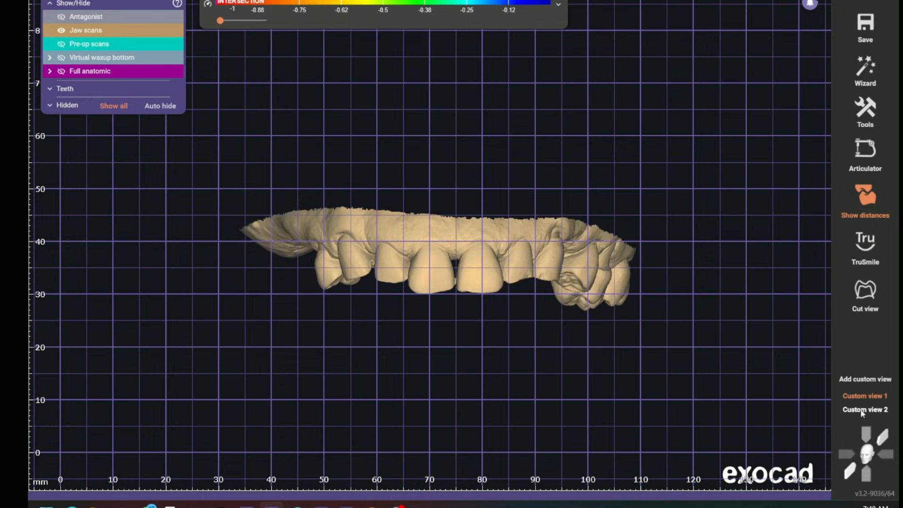
{"action": "left_click", "coordinate": [860, 407]}
{"action": "left_click", "coordinate": [859, 398]}
Add a third custom view showing the upper scan from the patient's right side and recall it
{"action": "right_click_drag", "start_coordinate": [697, 381], "coordinate": [702, 382]}
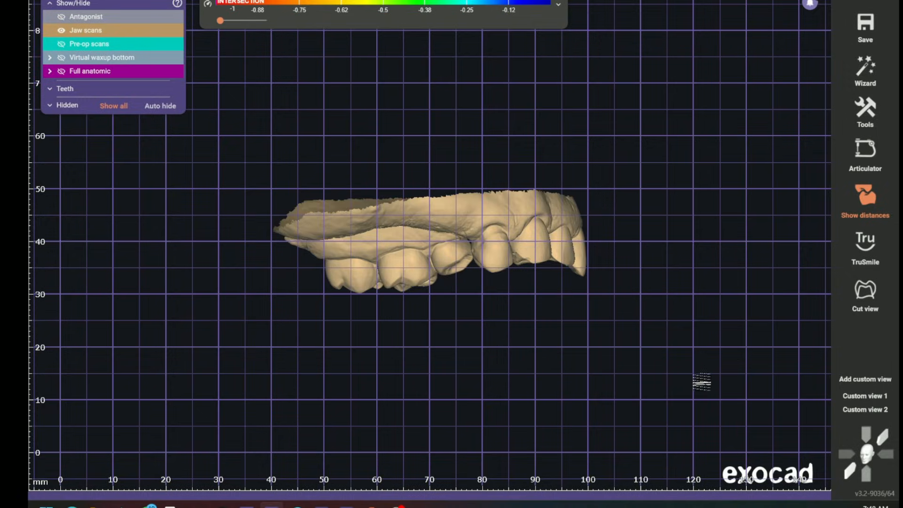
{"action": "left_click", "coordinate": [882, 380]}
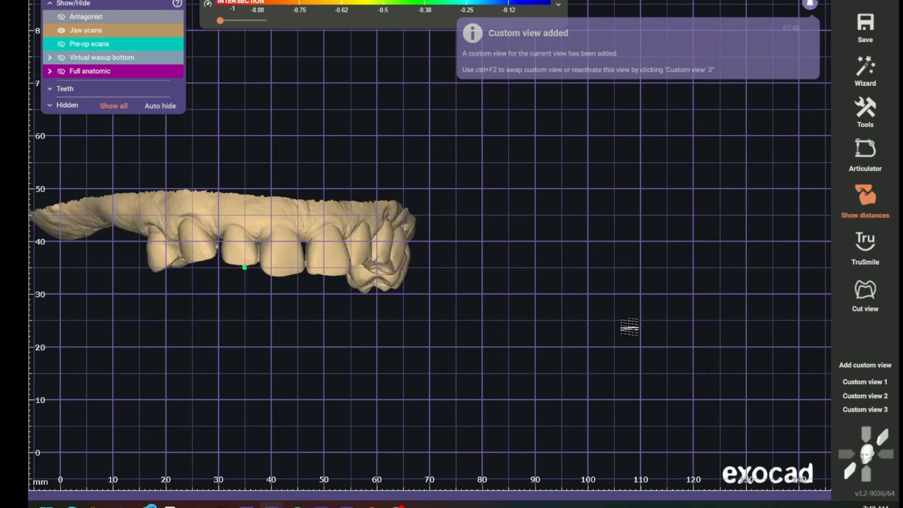
{"action": "key", "text": "ctrl+F2"}
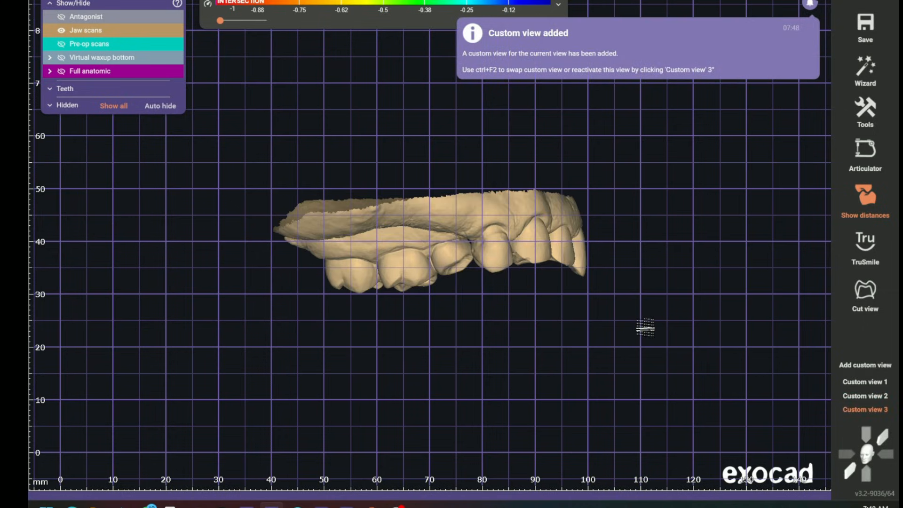
Orbit and zoom the upper scan away from its saved orientation, and recall Custom view 1 and Custom view 2
{"action": "scroll", "coordinate": [529, 339], "scroll_direction": "down", "scroll_amount": 5}
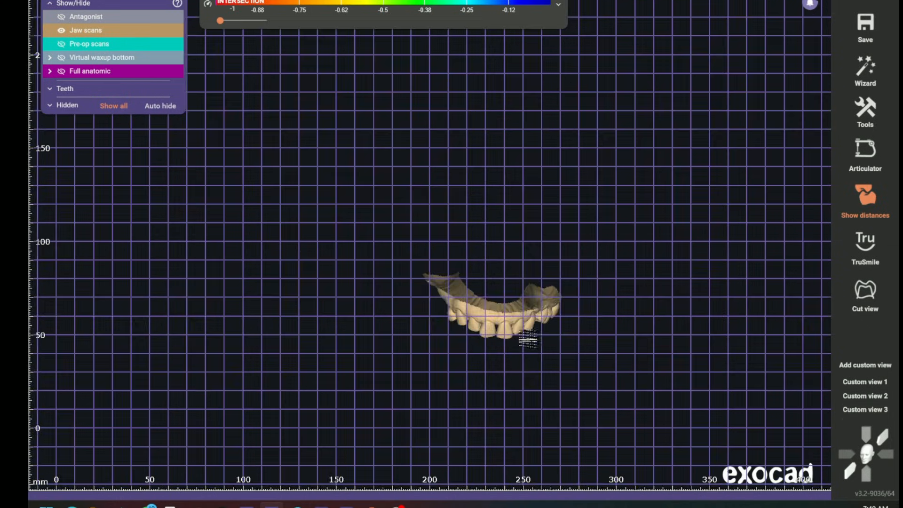
{"action": "scroll", "coordinate": [533, 343], "scroll_direction": "up", "scroll_amount": 3}
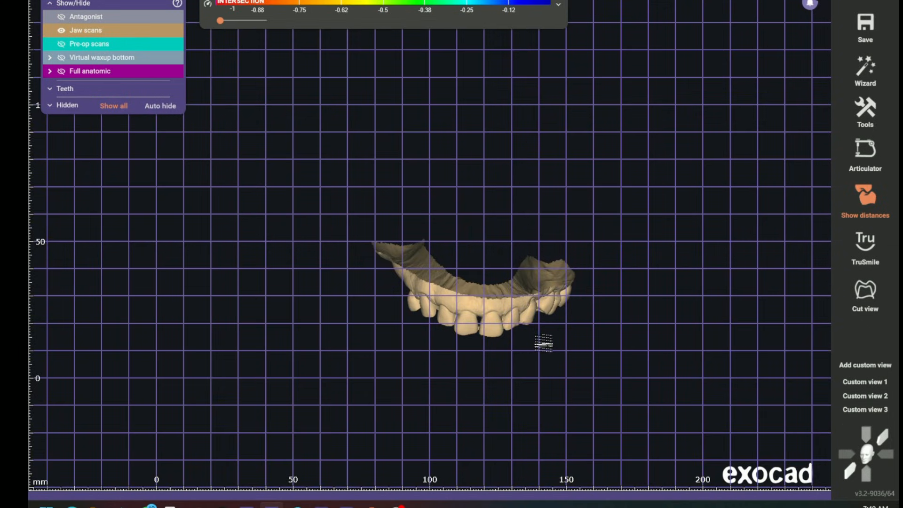
{"action": "scroll", "coordinate": [542, 341], "scroll_direction": "up", "scroll_amount": 2}
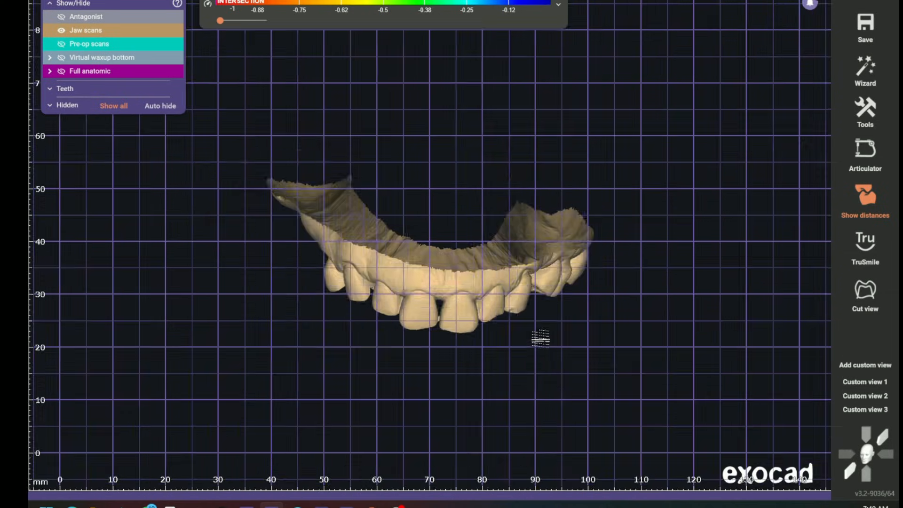
{"action": "scroll", "coordinate": [551, 343], "scroll_direction": "down", "scroll_amount": 1}
{"action": "middle_click_drag", "start_coordinate": [551, 343], "coordinate": [389, 332]}
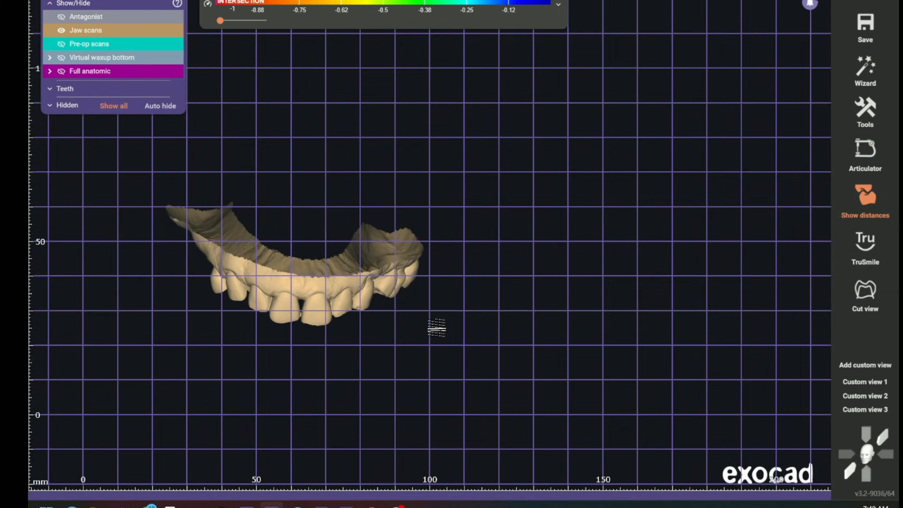
{"action": "scroll", "coordinate": [436, 327], "scroll_direction": "down", "scroll_amount": 4}
{"action": "scroll", "coordinate": [501, 330], "scroll_direction": "up", "scroll_amount": 5}
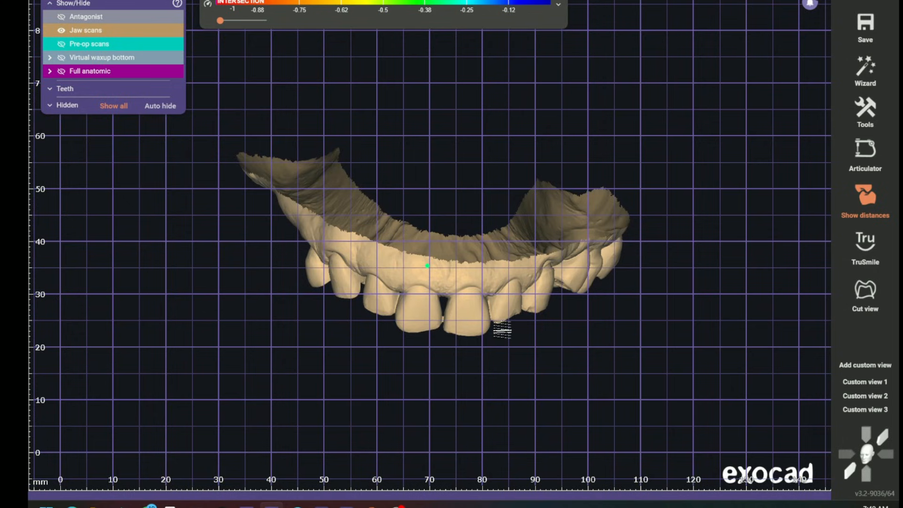
{"action": "right_click_drag", "start_coordinate": [501, 334], "coordinate": [494, 332]}
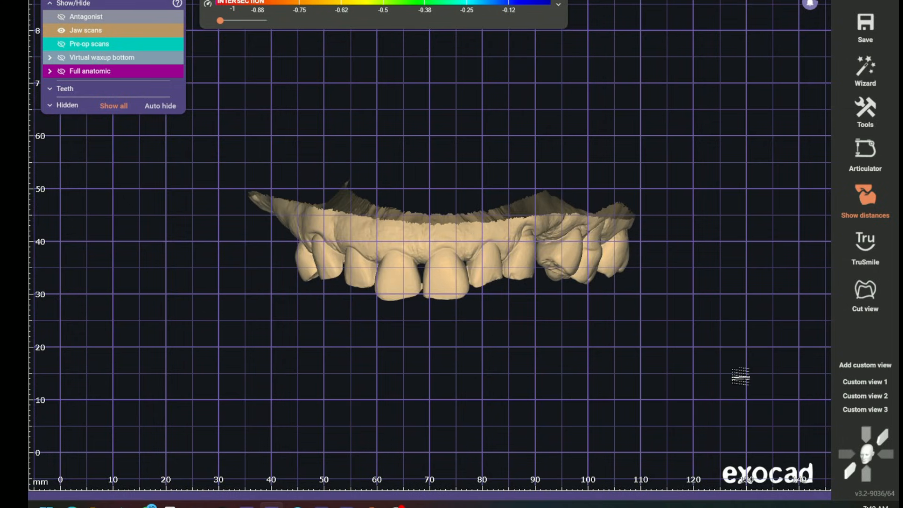
{"action": "left_click", "coordinate": [865, 382]}
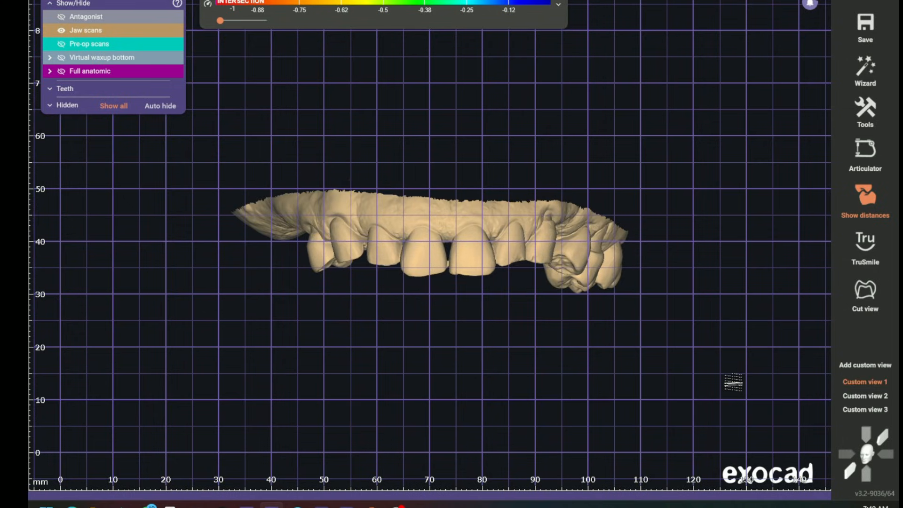
{"action": "left_click", "coordinate": [865, 396]}
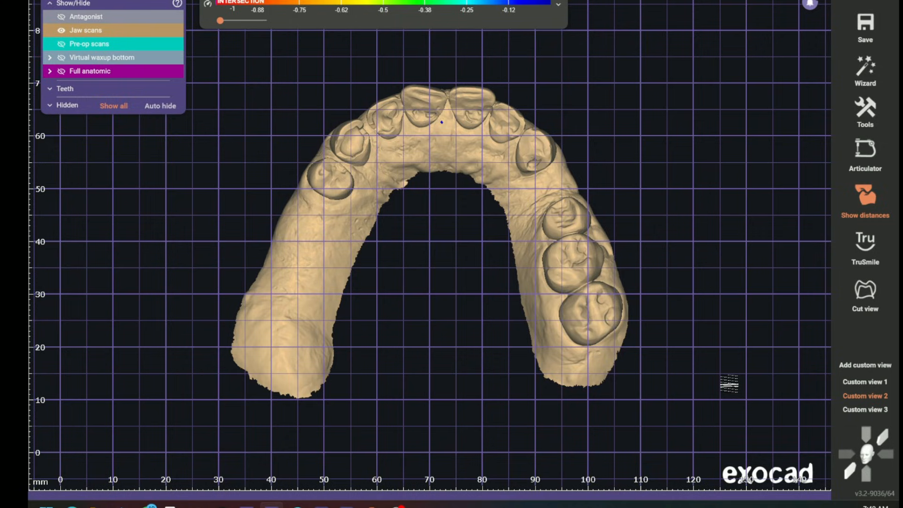
Examine the upper anterior teeth against the millimetre grid at closer zoom in Custom view 1
{"action": "right_click_drag", "start_coordinate": [527, 110], "coordinate": [508, 240]}
{"action": "scroll", "coordinate": [509, 240], "scroll_direction": "up", "scroll_amount": 4}
{"action": "middle_click_drag", "start_coordinate": [509, 240], "coordinate": [559, 278]}
{"action": "right_click_drag", "start_coordinate": [558, 278], "coordinate": [575, 291]}
{"action": "scroll", "coordinate": [538, 278], "scroll_direction": "up", "scroll_amount": 4}
{"action": "scroll", "coordinate": [547, 283], "scroll_direction": "down", "scroll_amount": 4}
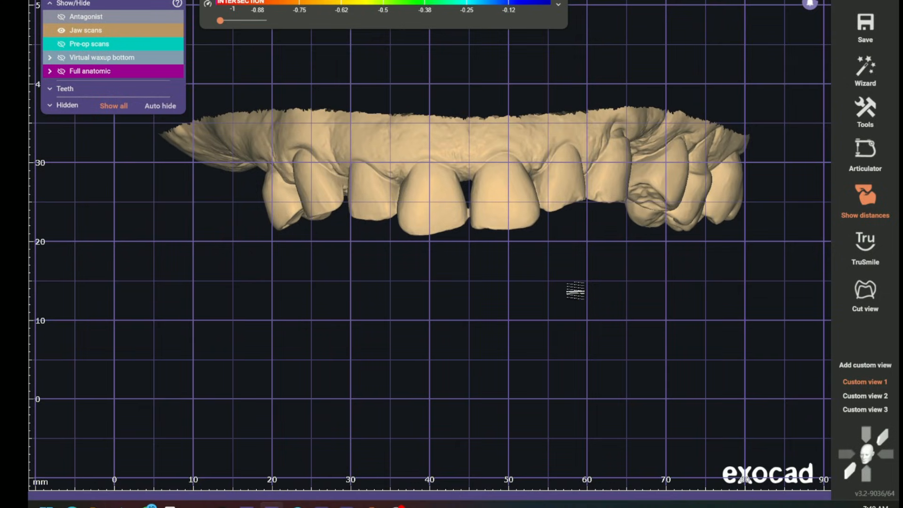
{"action": "scroll", "coordinate": [577, 290], "scroll_direction": "down", "scroll_amount": 3}
{"action": "middle_click_drag", "start_coordinate": [485, 300], "coordinate": [464, 320]}
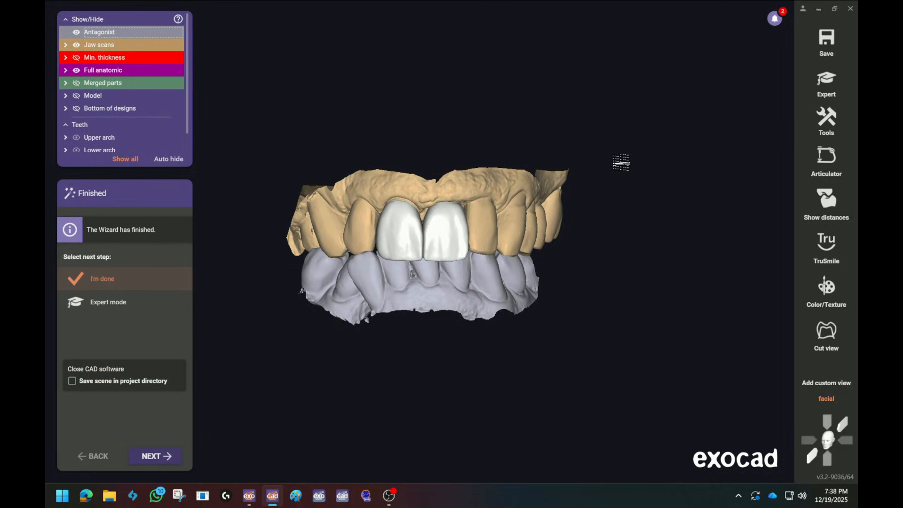
Inspect the two upper central incisor crowns in the finished case and switch from the wizard to expert mode
{"action": "right_click_drag", "start_coordinate": [588, 276], "coordinate": [587, 270]}
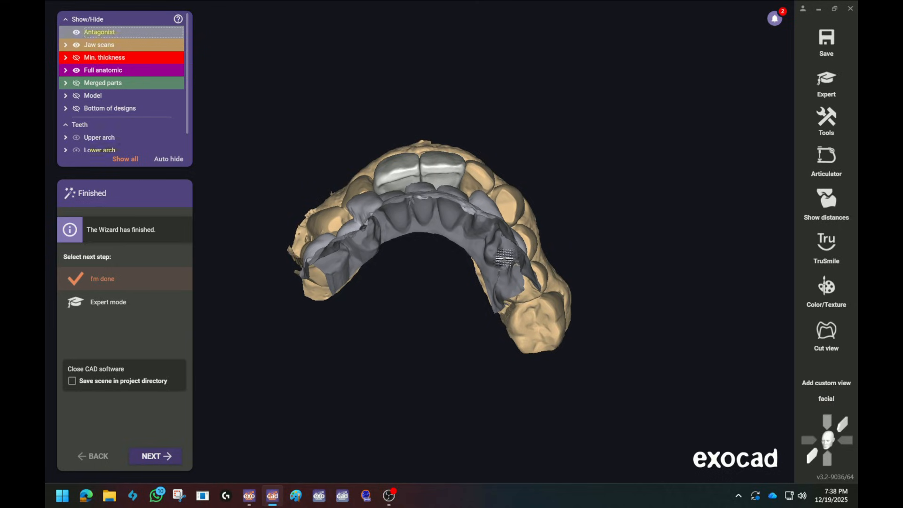
{"action": "left_click_drag", "start_coordinate": [127, 71], "coordinate": [177, 82]}
{"action": "right_click_drag", "start_coordinate": [475, 325], "coordinate": [550, 306]}
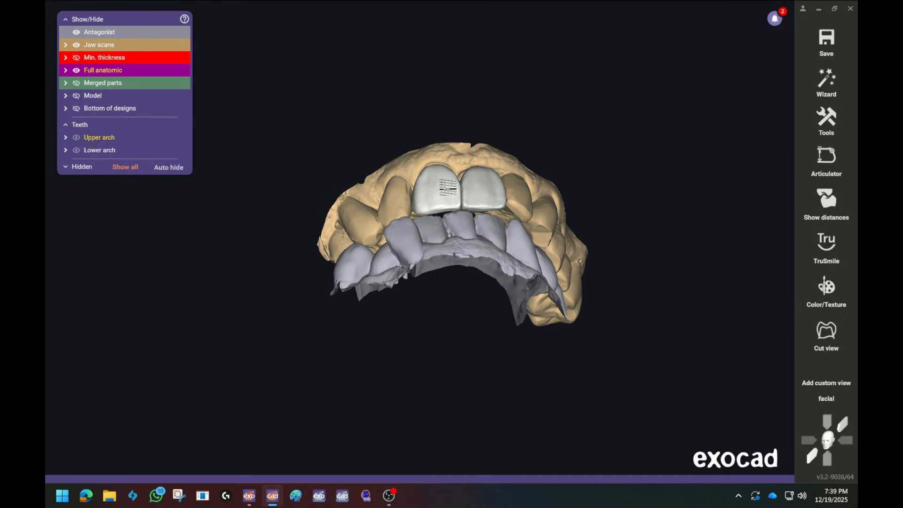
Open the merged crowns on teeth 8 and 9 for free-forming and set the attachment function to Subtract
{"action": "left_click", "coordinate": [494, 189]}
{"action": "right_click", "coordinate": [474, 181]}
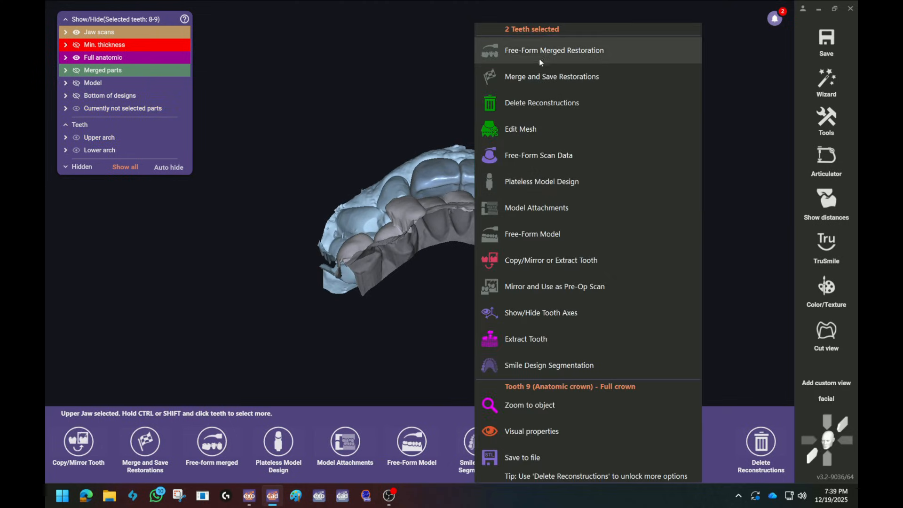
{"action": "left_click", "coordinate": [549, 50]}
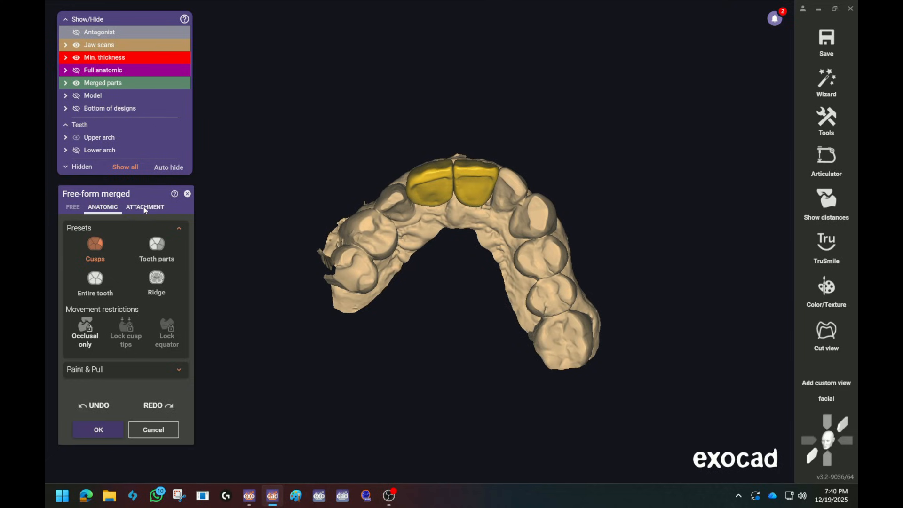
{"action": "left_click", "coordinate": [146, 208]}
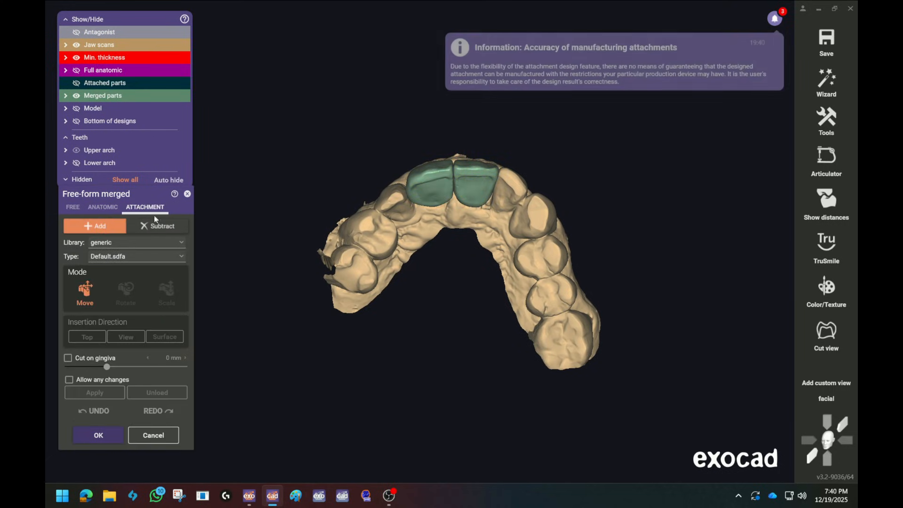
{"action": "left_click", "coordinate": [156, 227]}
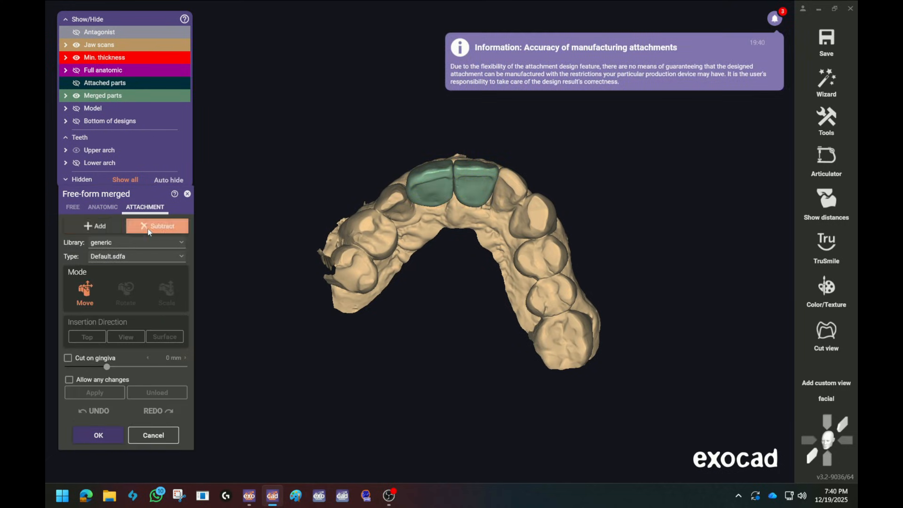
Choose the Parametric design (rotation) attachment library and select the Archway Micro profile
{"action": "left_click", "coordinate": [165, 244]}
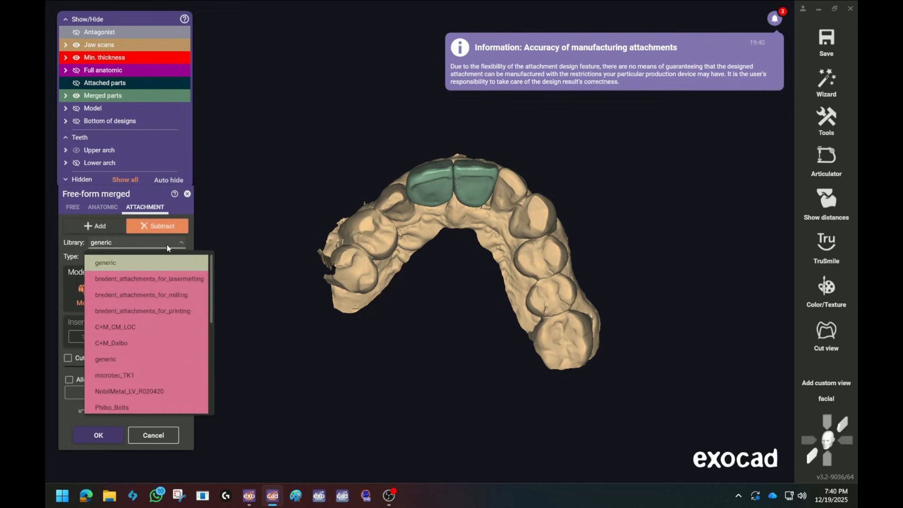
{"action": "scroll", "coordinate": [177, 334], "scroll_direction": "down", "scroll_amount": 5}
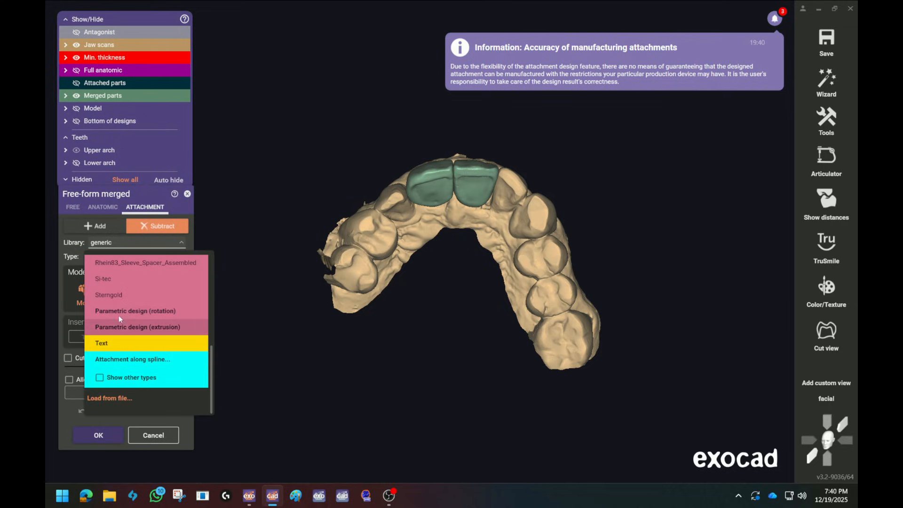
{"action": "left_click", "coordinate": [167, 312]}
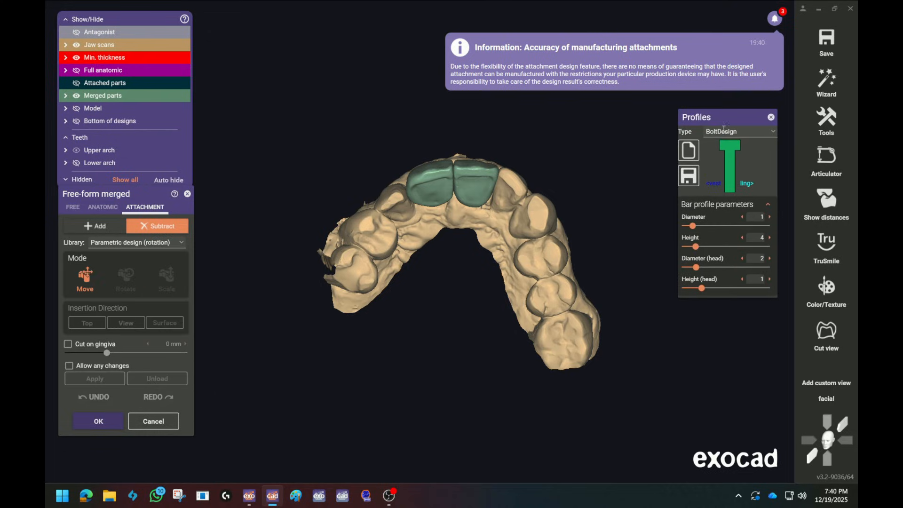
{"action": "left_click", "coordinate": [749, 133]}
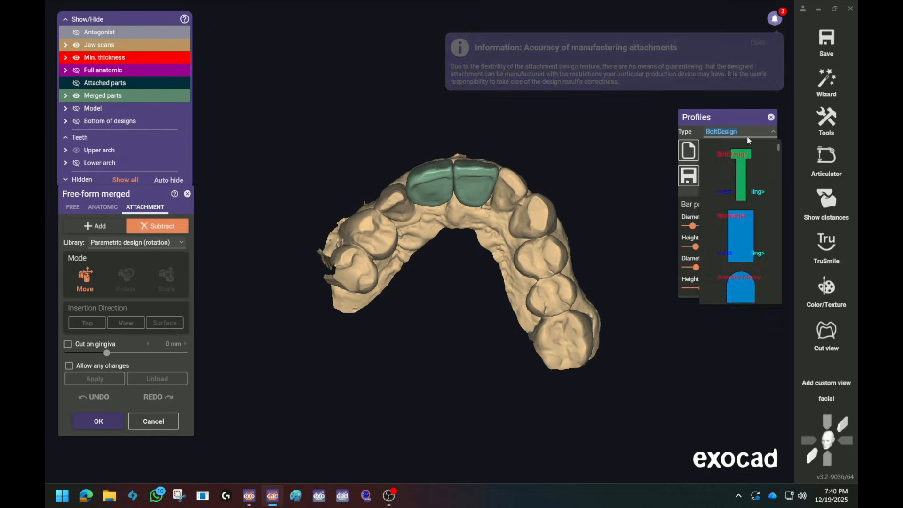
{"action": "scroll", "coordinate": [740, 281], "scroll_direction": "down", "scroll_amount": 2}
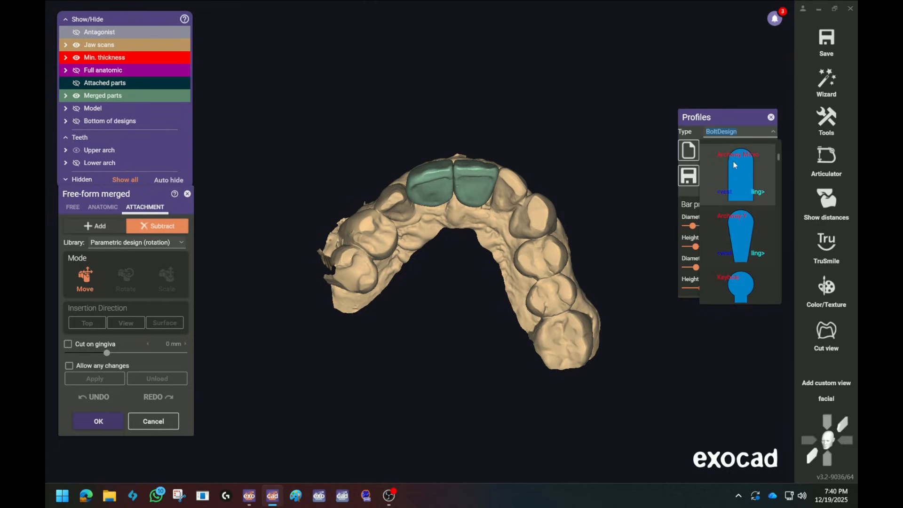
{"action": "left_click", "coordinate": [738, 174]}
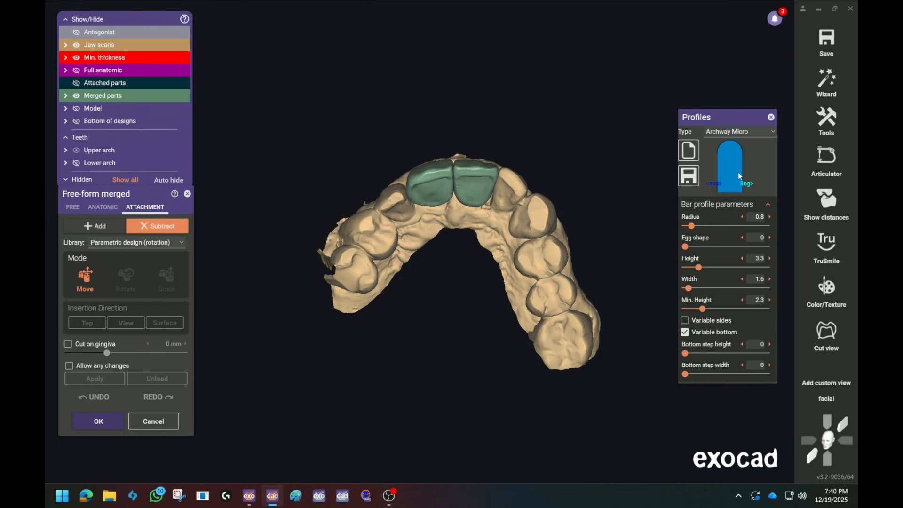
Make the merged parts about 63% opaque and place the Archway Micro attachment on the lingual surface of the tooth 8 crown
{"action": "left_click_drag", "start_coordinate": [470, 197], "coordinate": [440, 199]}
{"action": "scroll", "coordinate": [423, 266], "scroll_direction": "up", "scroll_amount": 2}
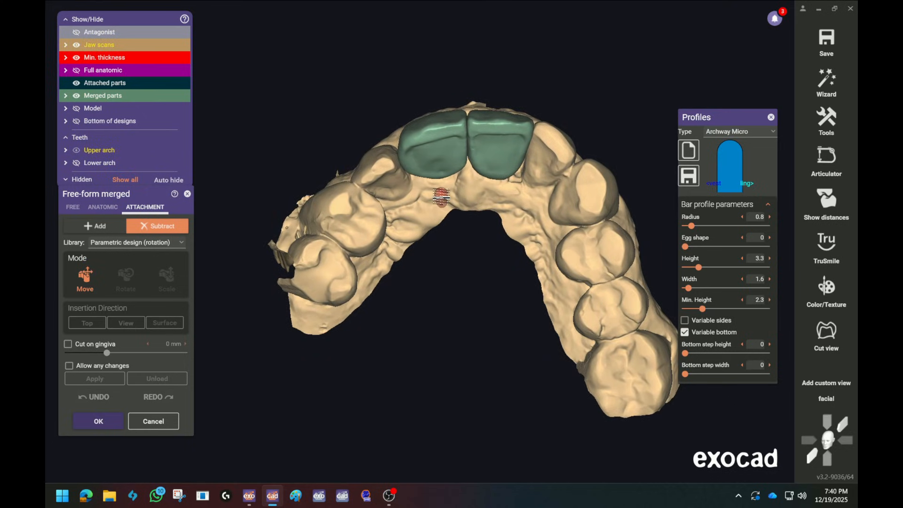
{"action": "left_click_drag", "start_coordinate": [440, 199], "coordinate": [376, 173]}
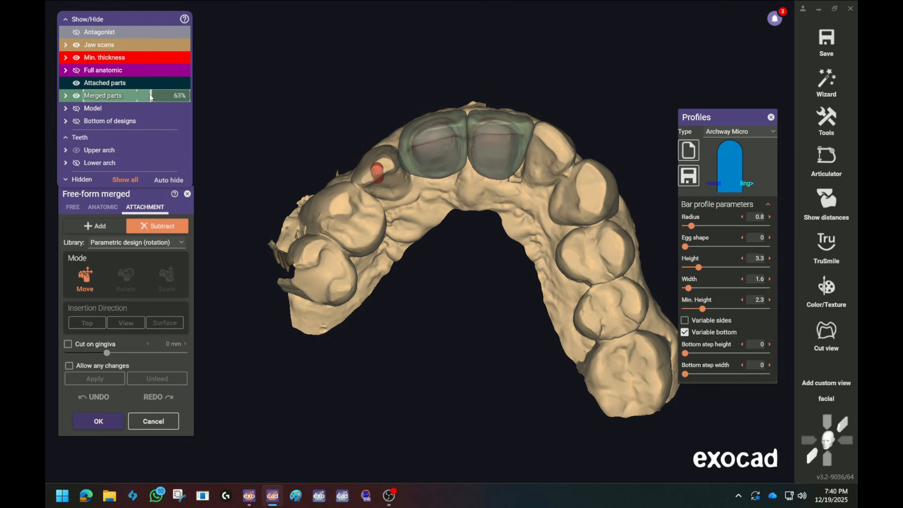
{"action": "scroll", "coordinate": [447, 176], "scroll_direction": "up", "scroll_amount": 5}
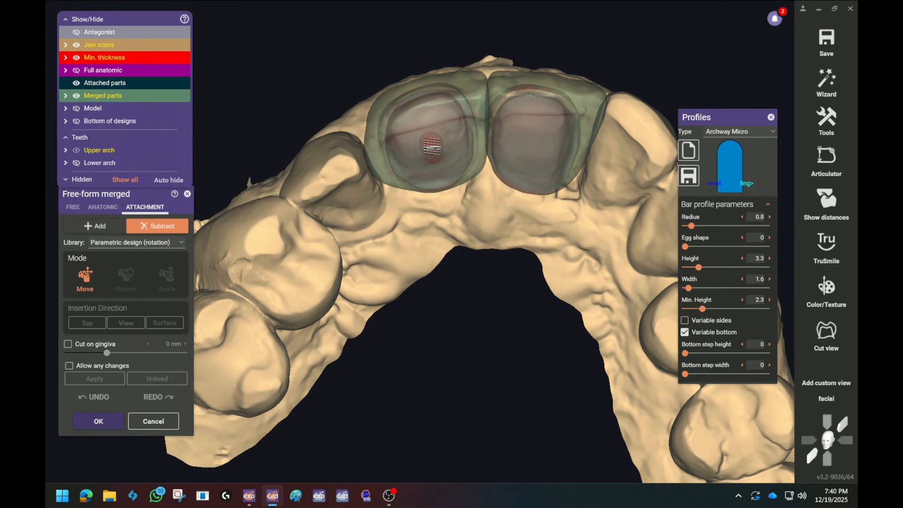
{"action": "left_click", "coordinate": [432, 146]}
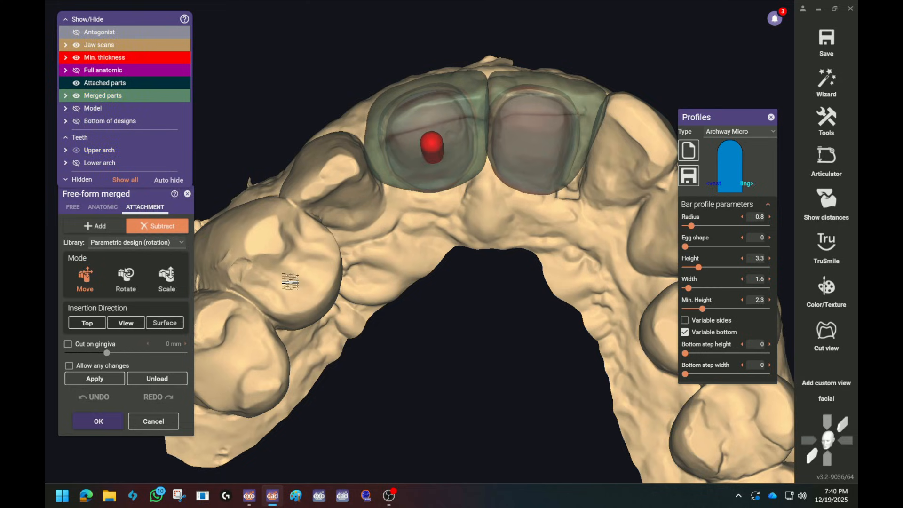
Align the attachment's insertion direction with the view into the tooth 8 crown and set its height to 13.47
{"action": "left_click", "coordinate": [127, 324]}
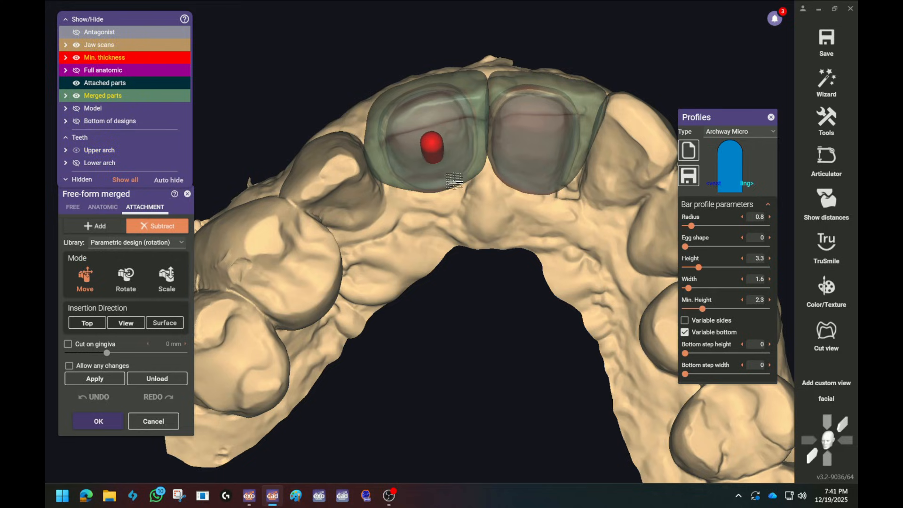
{"action": "left_click", "coordinate": [124, 324]}
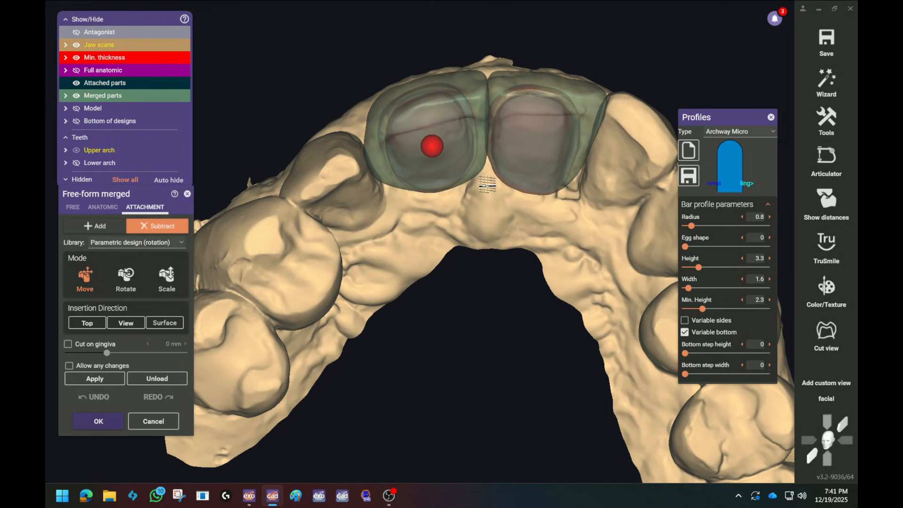
{"action": "mouse_move", "coordinate": [510, 322]}
{"action": "right_mouse_down"}
{"action": "mouse_move", "coordinate": [513, 268]}
{"action": "mouse_move", "coordinate": [512, 317]}
{"action": "right_mouse_up"}
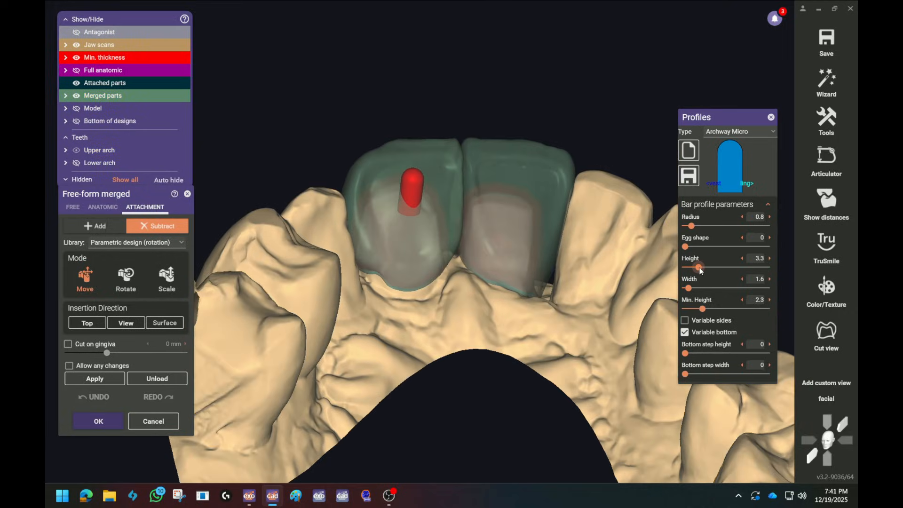
{"action": "left_click_drag", "start_coordinate": [700, 271], "coordinate": [759, 270]}
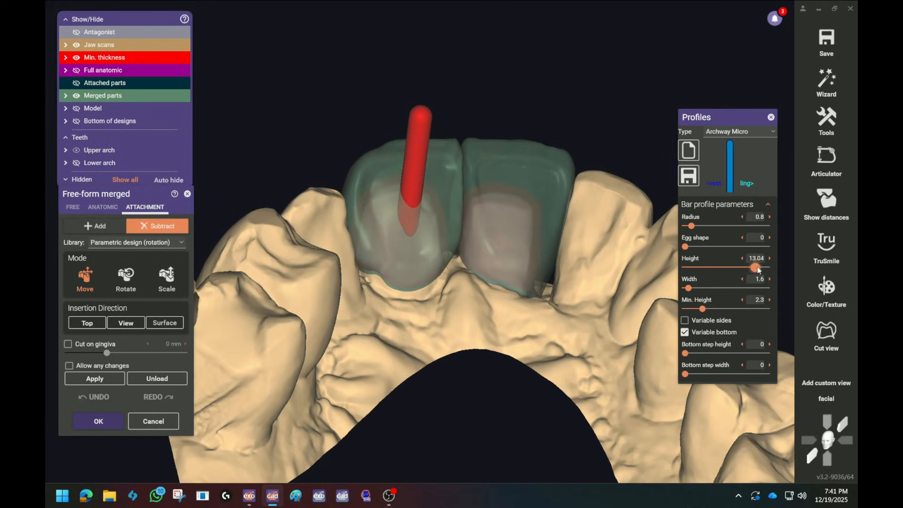
{"action": "mouse_move", "coordinate": [622, 258]}
{"action": "right_mouse_down"}
{"action": "mouse_move", "coordinate": [555, 282]}
{"action": "mouse_move", "coordinate": [544, 241]}
{"action": "right_mouse_up"}
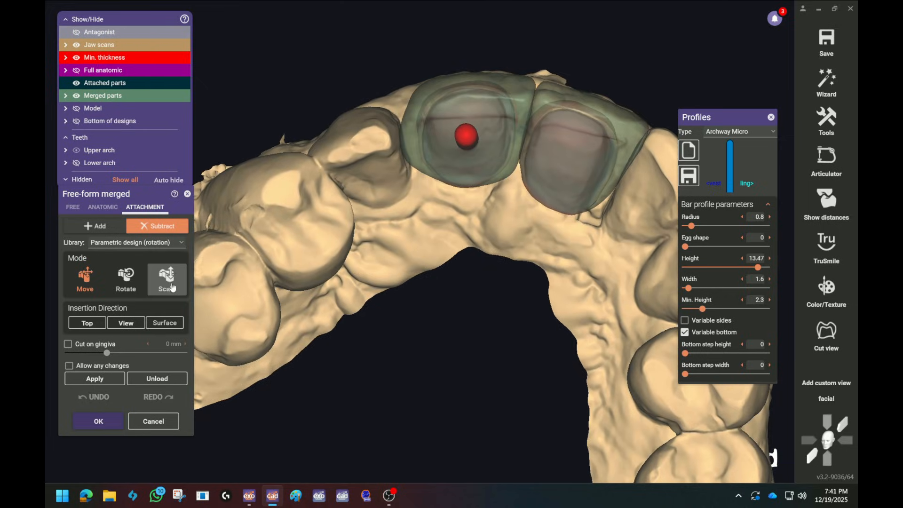
Scale the attachment wider over the tooth 8 crown and enable Cut on gingiva and Allow any changes
{"action": "left_click", "coordinate": [171, 280]}
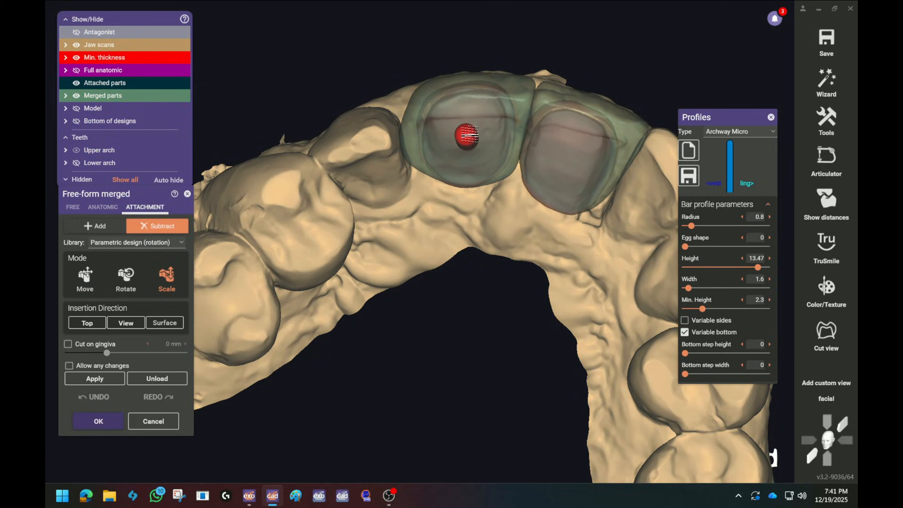
{"action": "left_click_drag", "start_coordinate": [476, 137], "coordinate": [498, 149]}
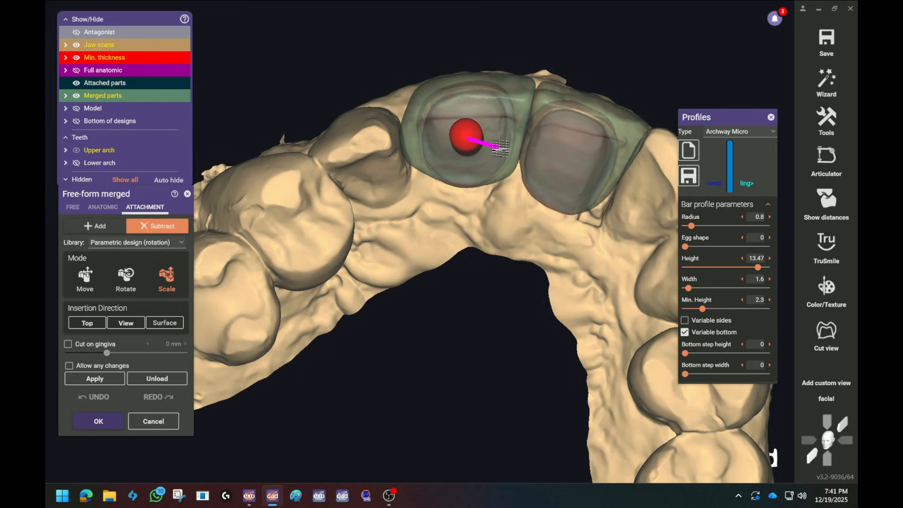
{"action": "right_click_drag", "start_coordinate": [485, 249], "coordinate": [486, 228]}
{"action": "left_click", "coordinate": [68, 344]}
{"action": "left_click", "coordinate": [69, 366]}
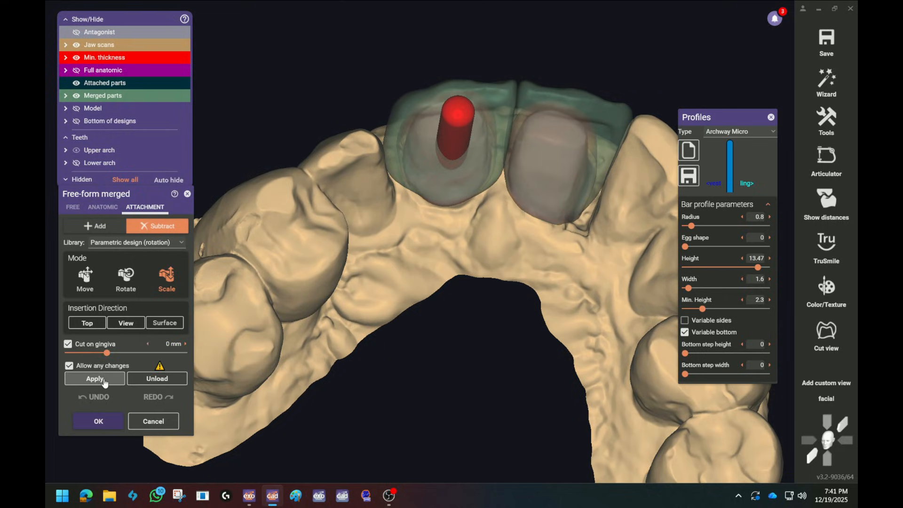